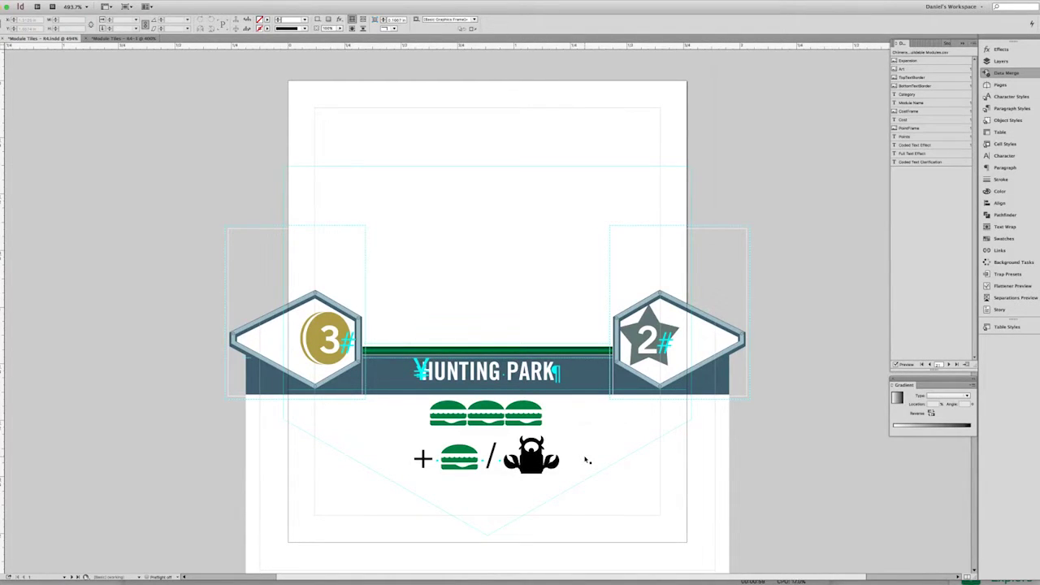
# In InDesign, remove a stray Z from the tile title and select the body's icon text
pyautogui.press('t')
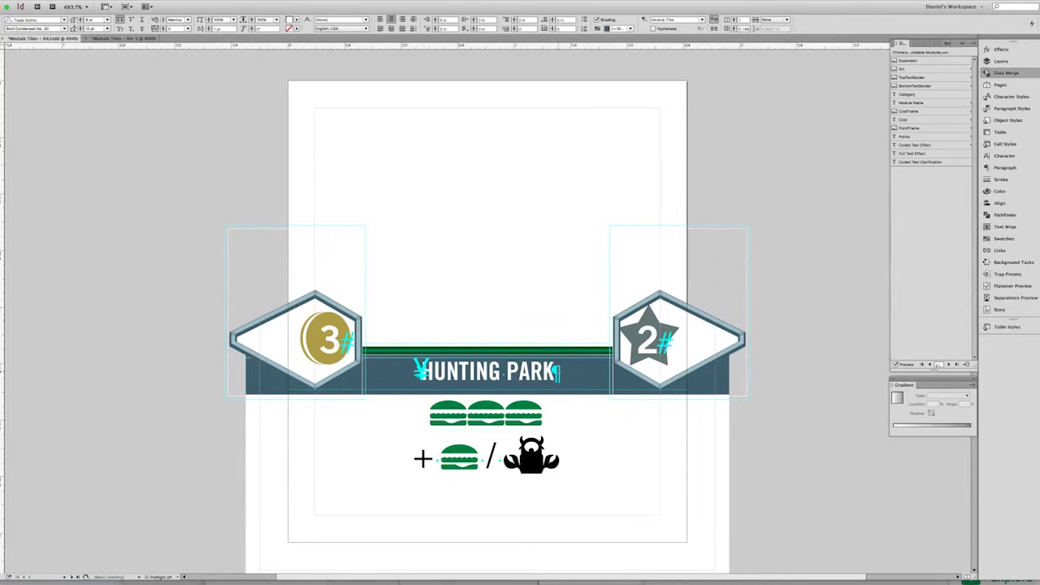
pyautogui.write('Z')
pyautogui.click(914, 145)
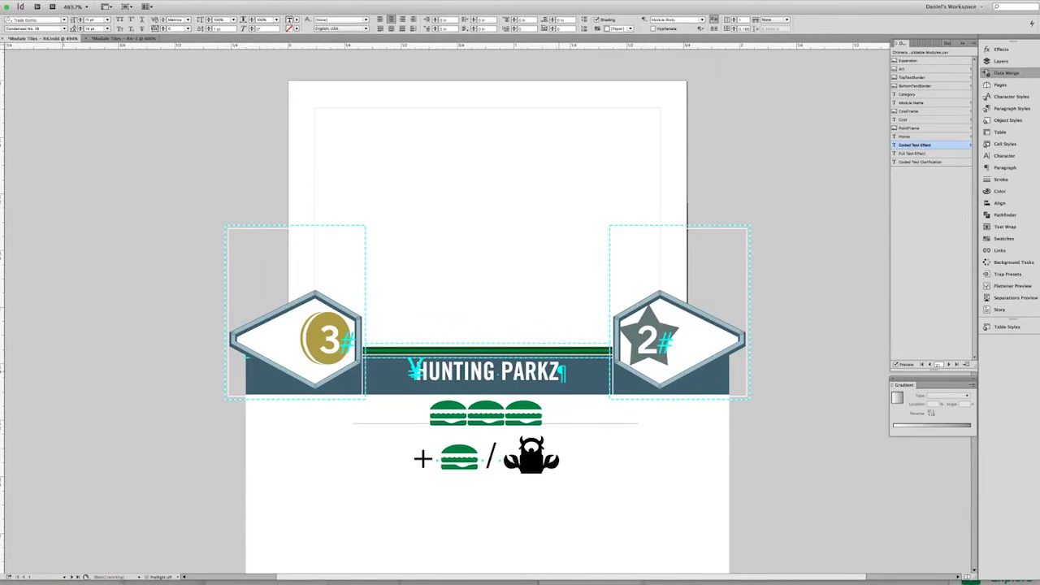
pyautogui.press('BackSpace')
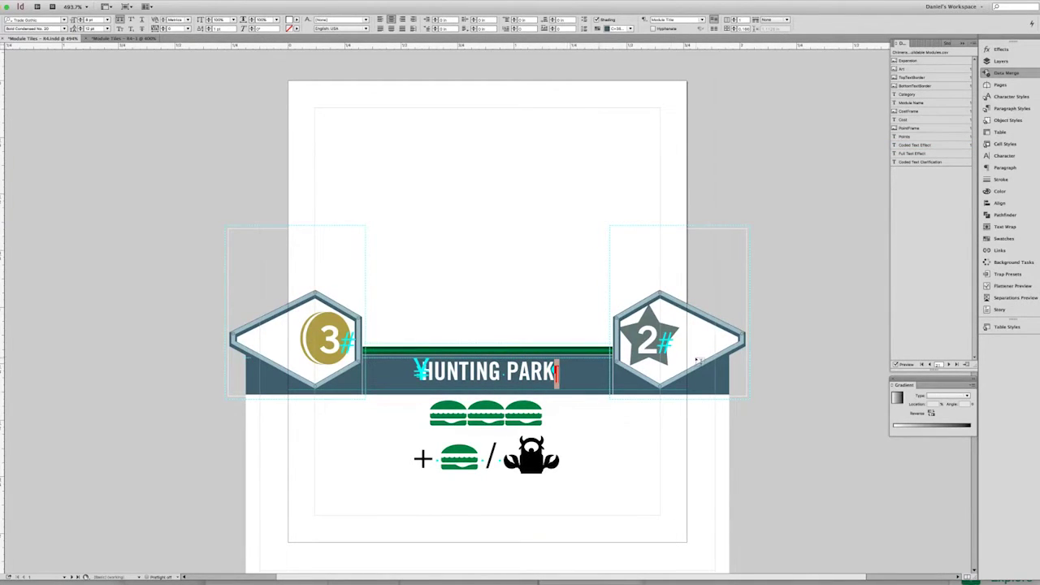
pyautogui.doubleClick(548, 419)
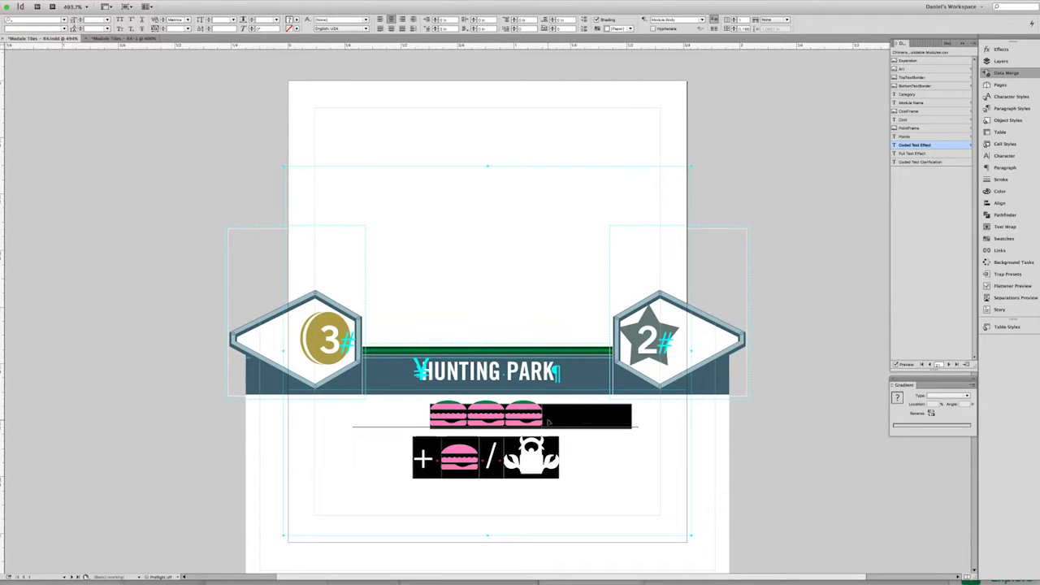
# In the spreadsheet, open row 25's Coded Text Effect cell and leave it unchanged
pyautogui.press('super+Tab')
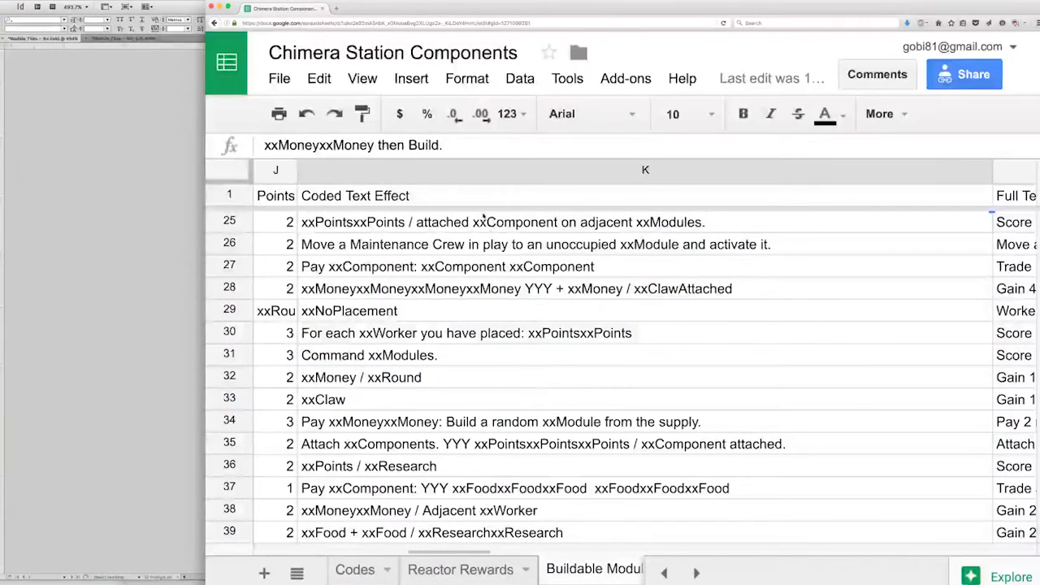
pyautogui.click(623, 231)
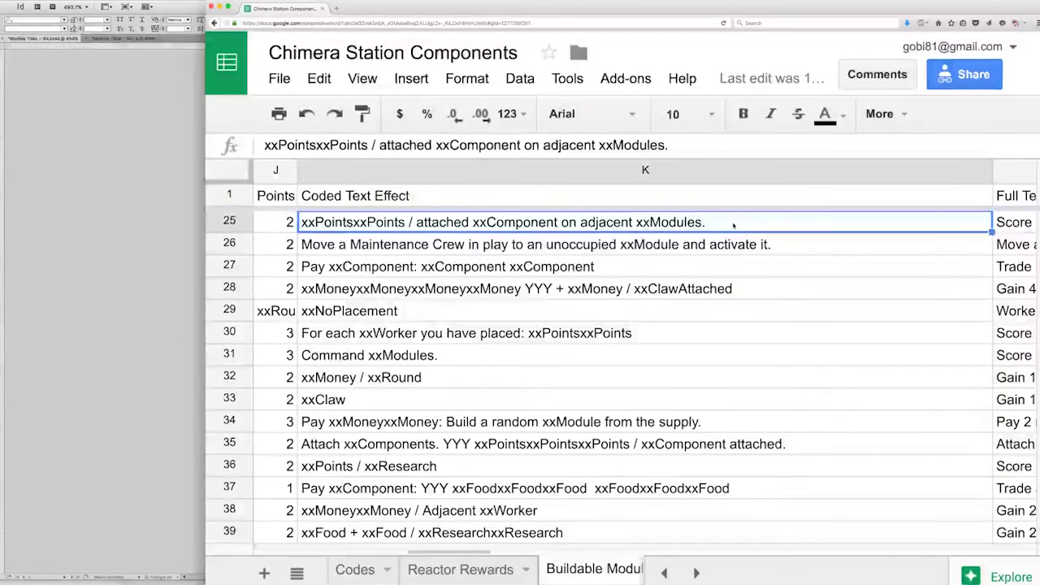
pyautogui.doubleClick(731, 222)
pyautogui.press('Return')
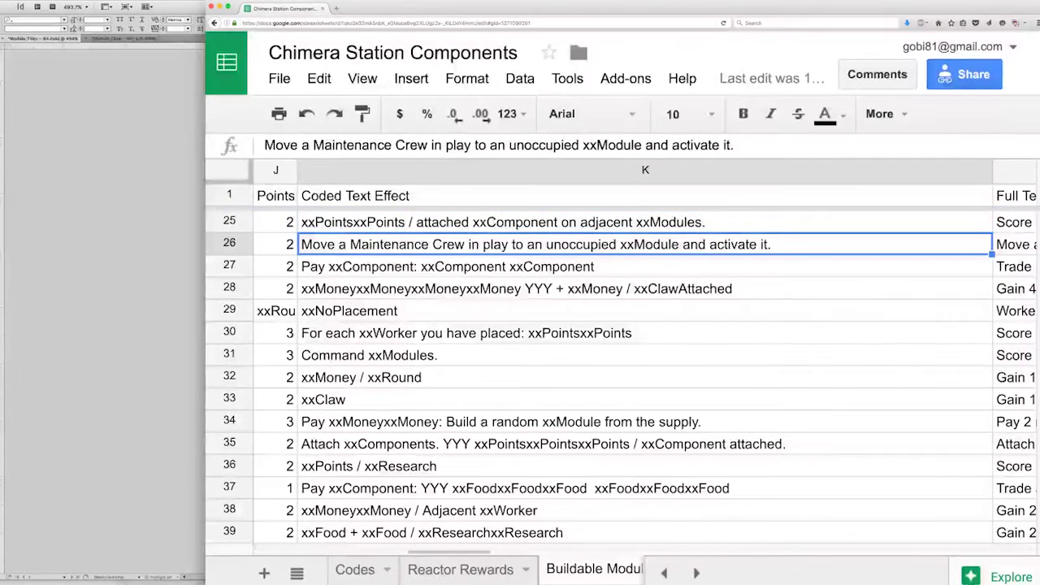
pyautogui.click(735, 223)
pyautogui.doubleClick(736, 223)
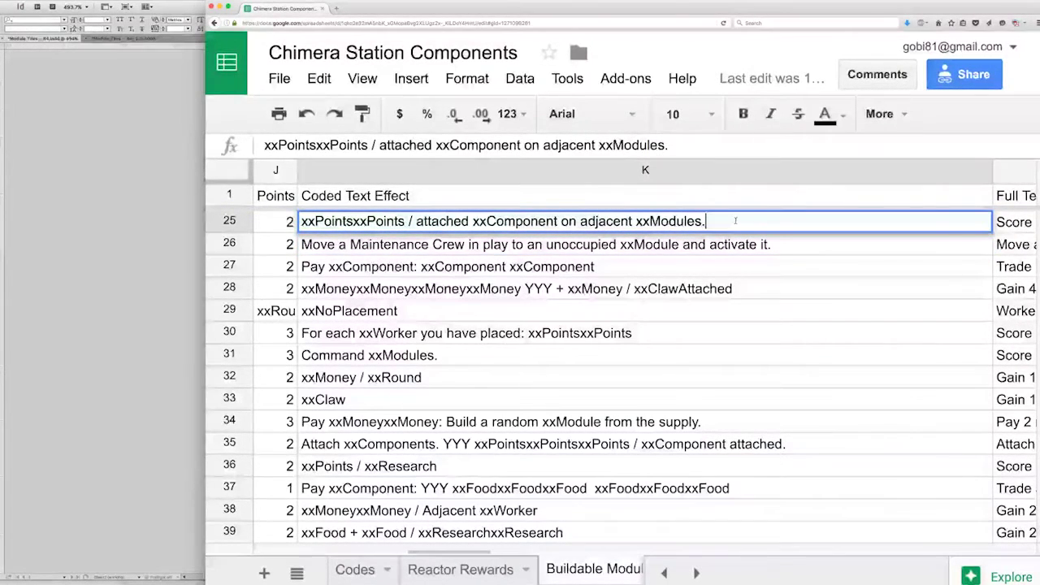
pyautogui.press('Return')
# Re-check row 25's coded text without edits, then move to row 26's Maintenance Crew text
pyautogui.doubleClick(735, 222)
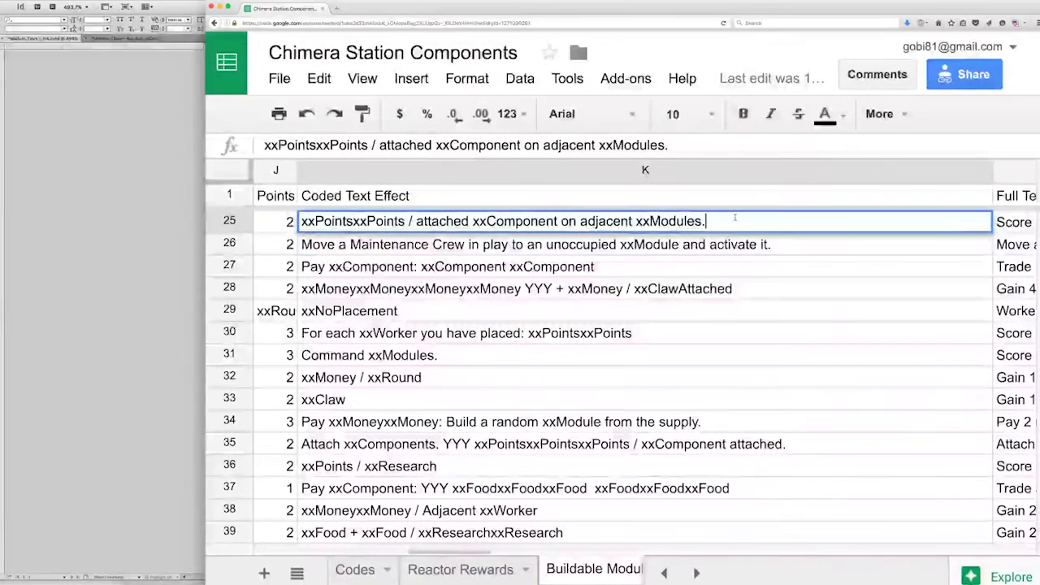
pyautogui.press('Return')
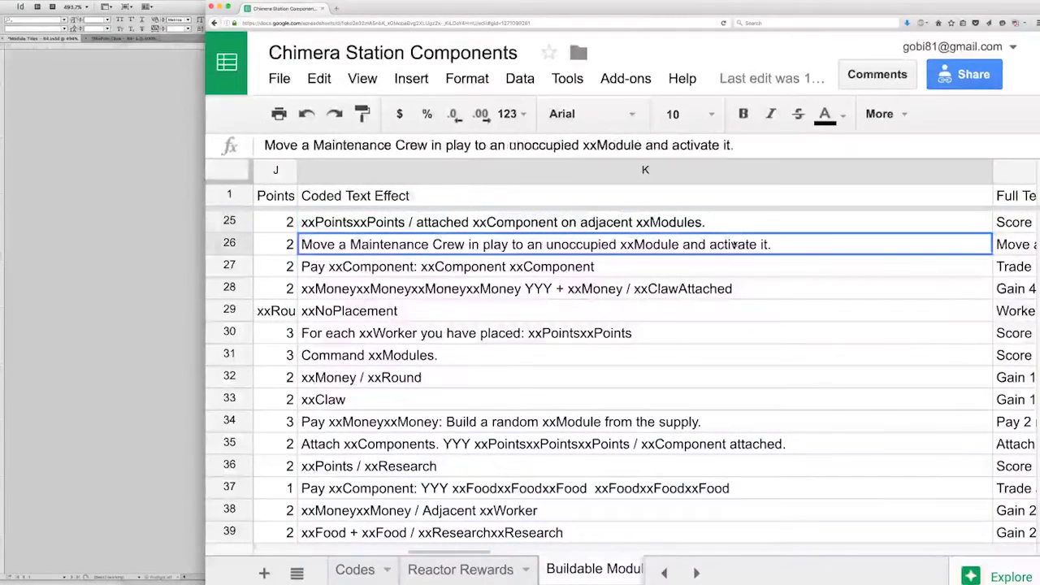
pyautogui.click(731, 226)
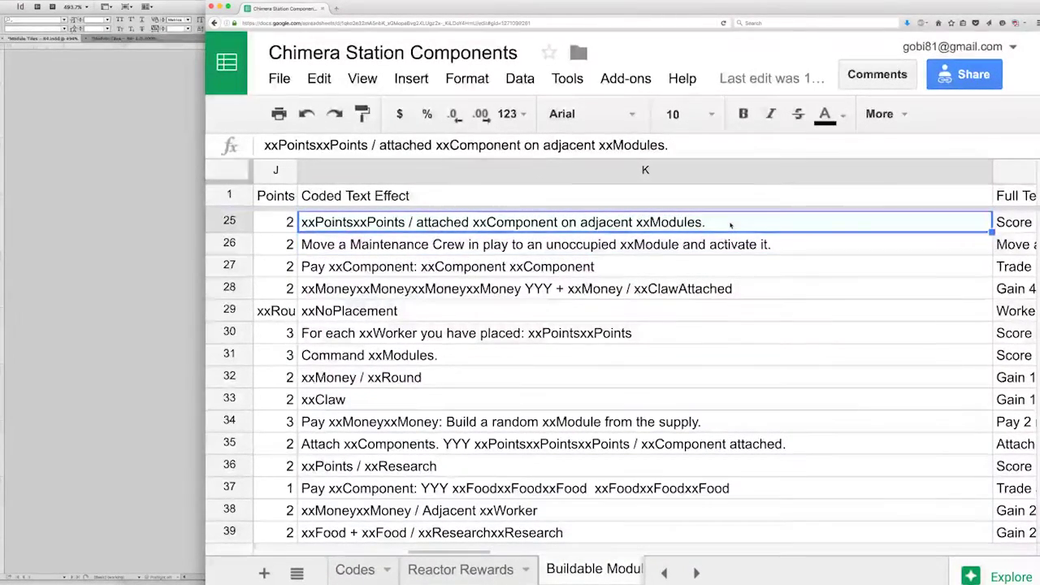
pyautogui.doubleClick(730, 226)
pyautogui.press('Return')
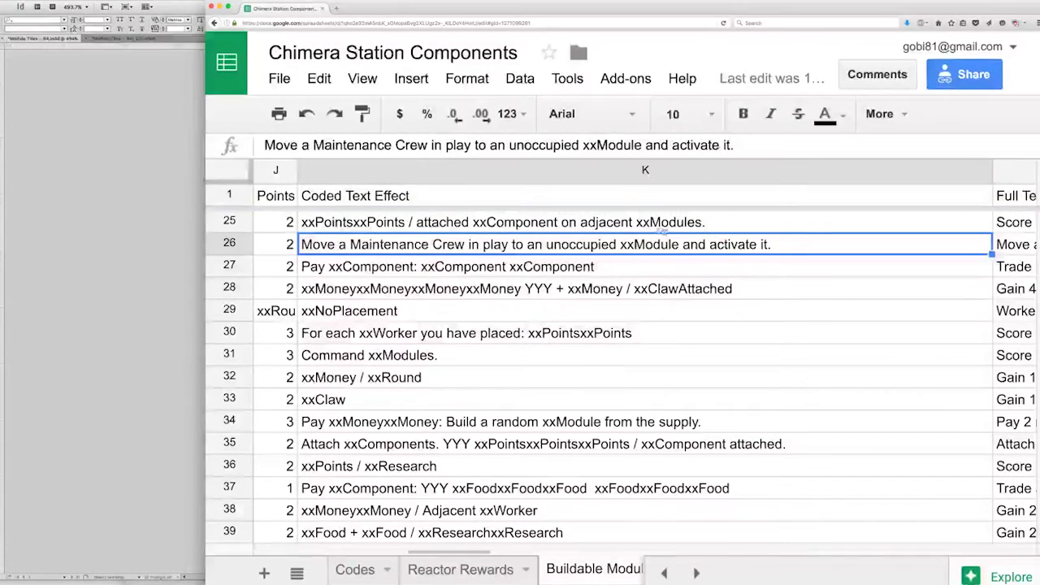
pyautogui.press('Up')
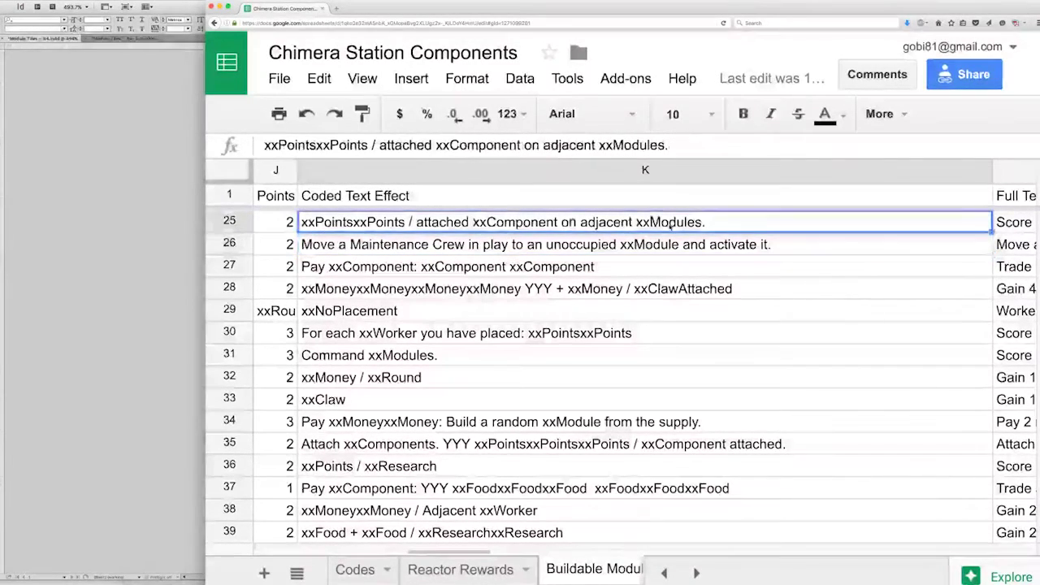
pyautogui.press('Down')
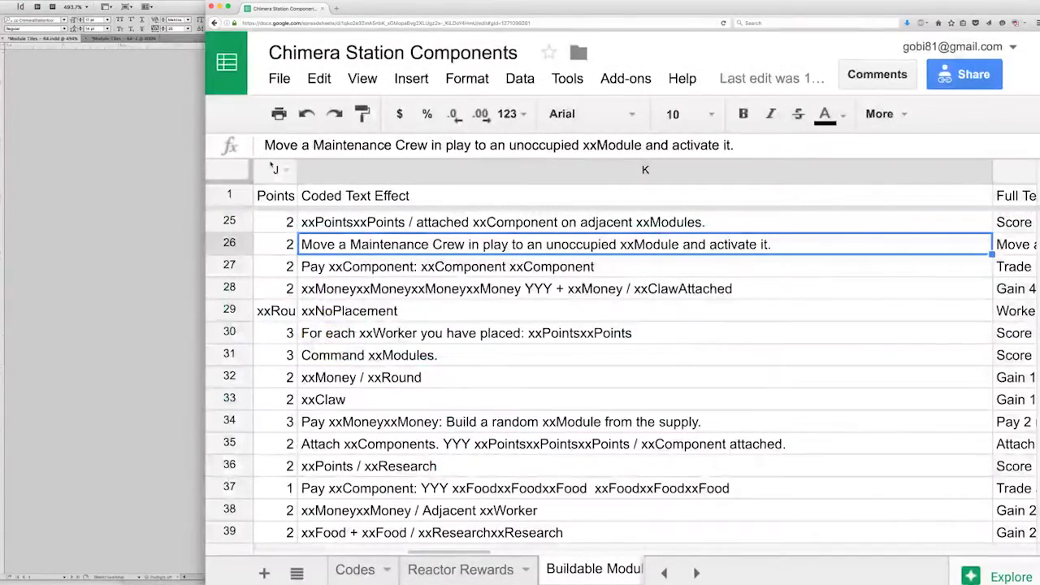
# Move up to row 24, then select row 28's Coded Text Effect cell
pyautogui.press('Up')
pyautogui.press('Up')
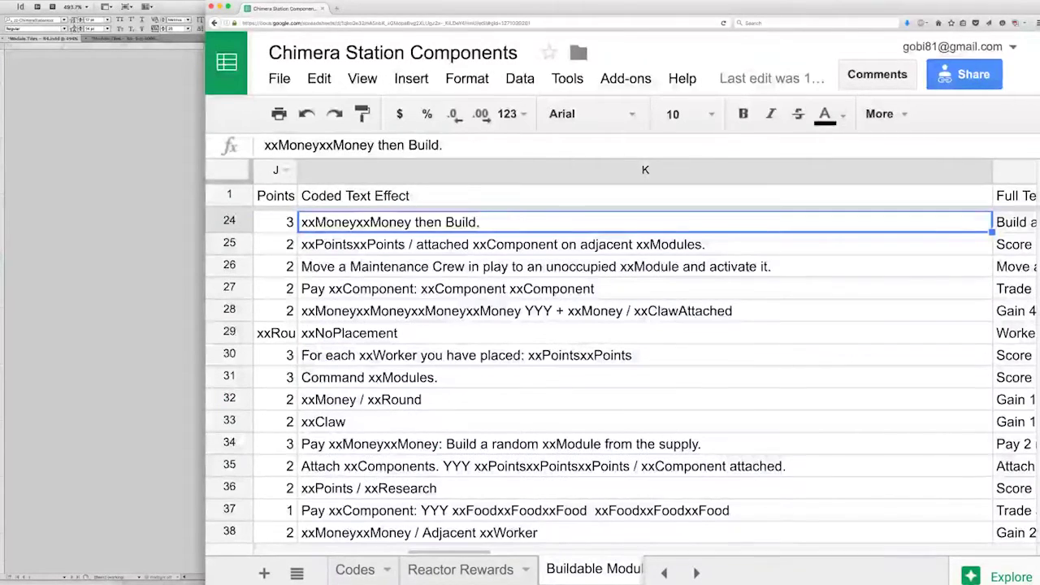
pyautogui.press('Up')
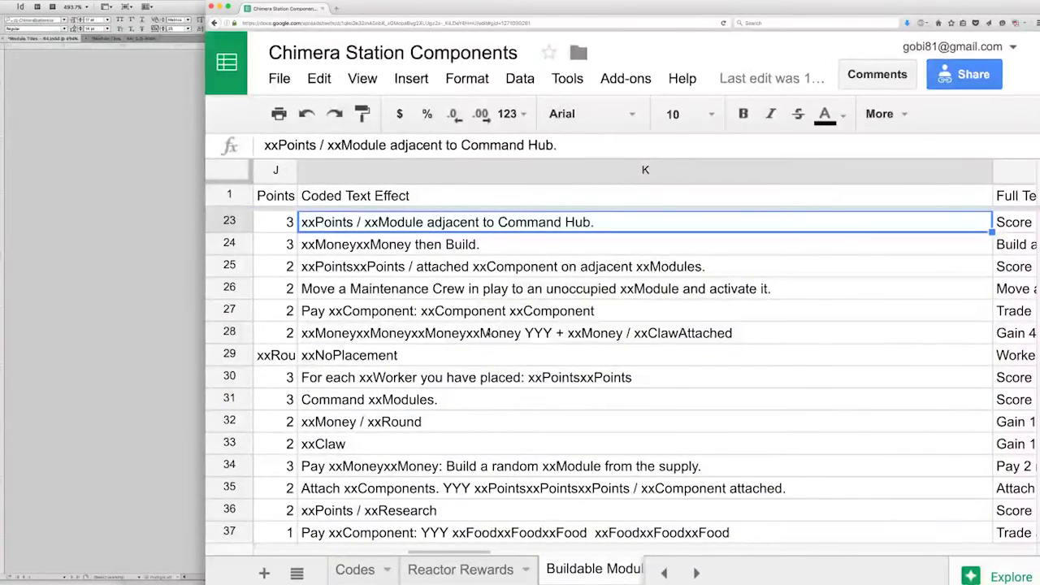
pyautogui.click(488, 333)
pyautogui.press('Down')
pyautogui.click(489, 334)
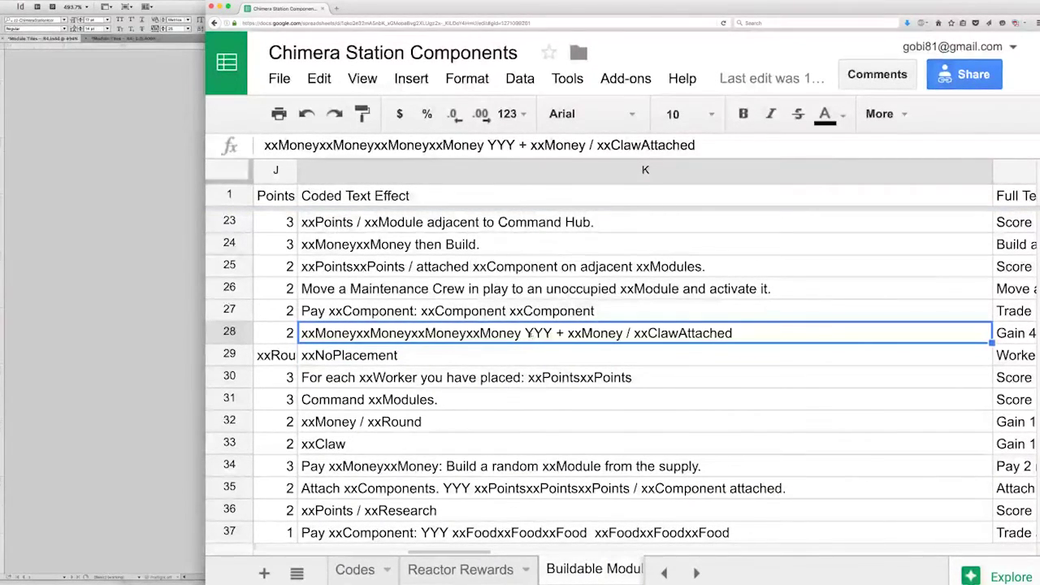
# Open row 28's coded text and select its YYY marker, leaving the text unchanged
pyautogui.doubleClick(533, 333)
pyautogui.doubleClick(533, 333)
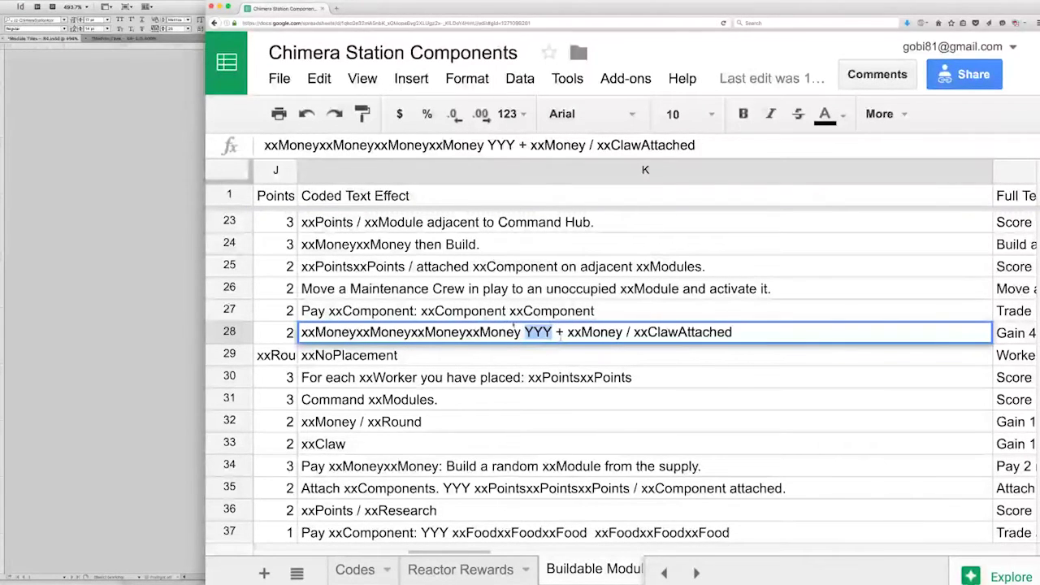
pyautogui.click(521, 334)
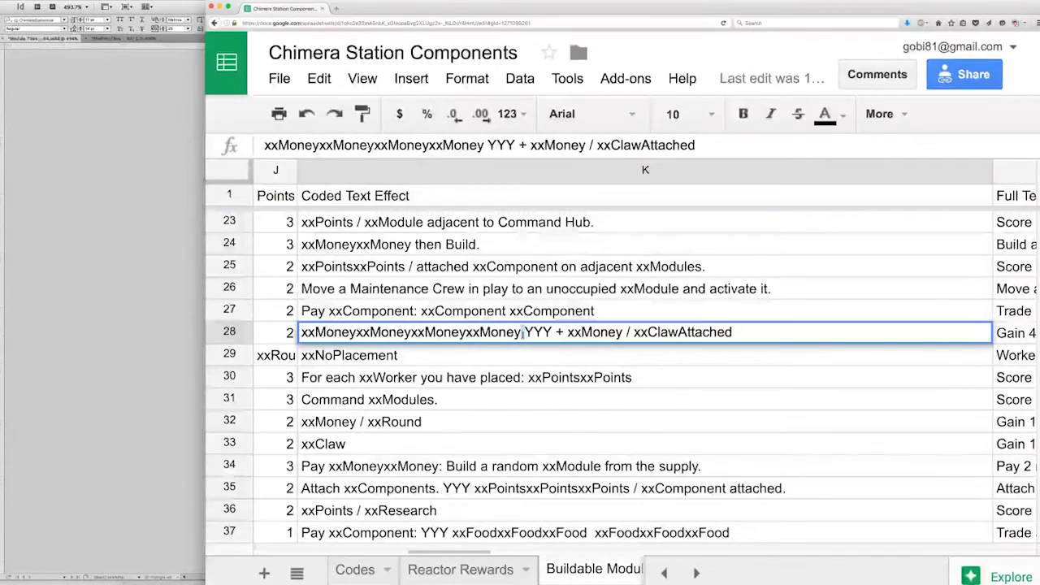
pyautogui.click(552, 333)
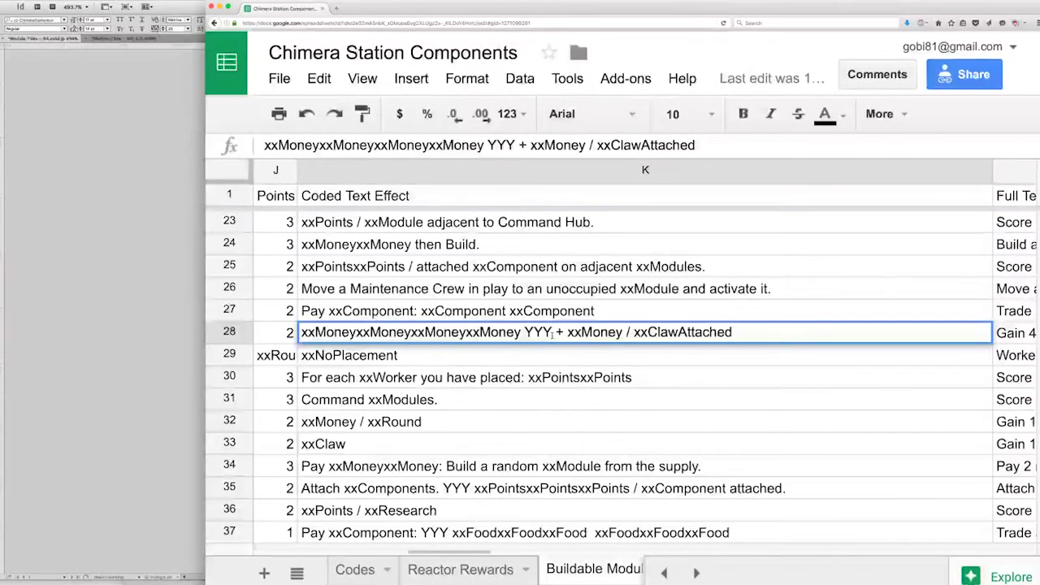
pyautogui.click(533, 334)
pyautogui.doubleClick(533, 334)
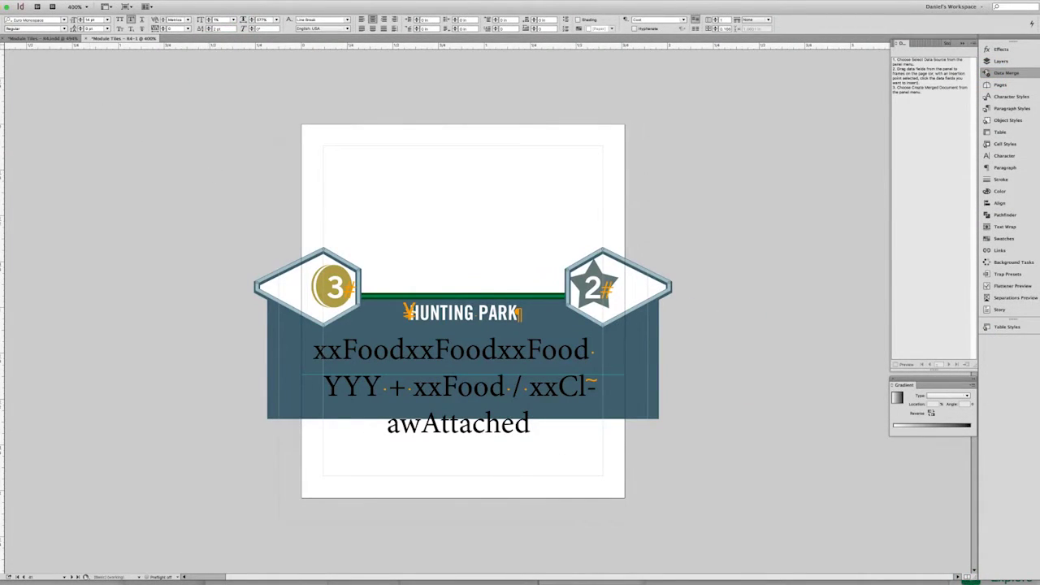
pyautogui.click(5, 53)
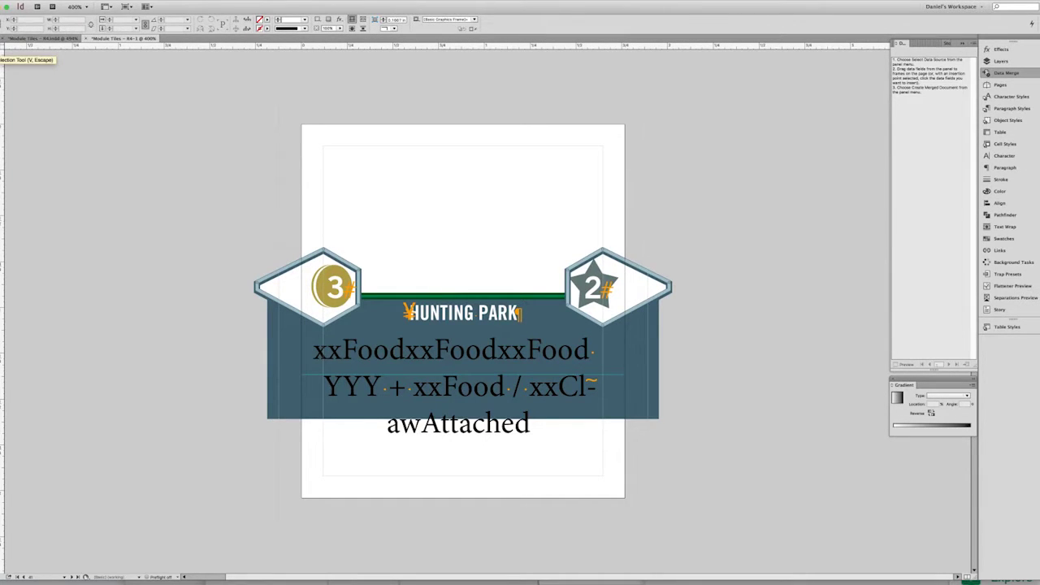
pyautogui.doubleClick(427, 351)
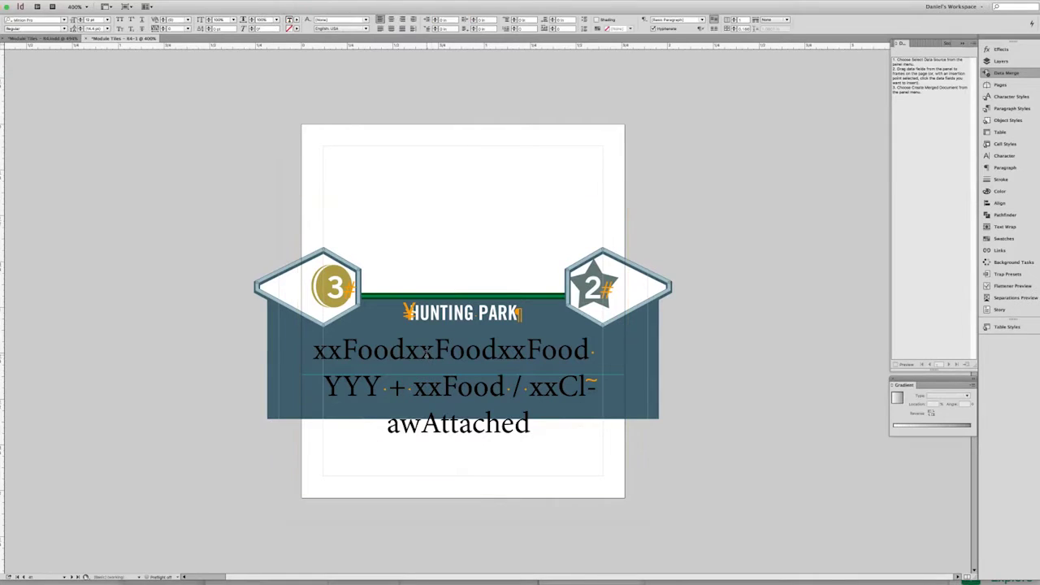
pyautogui.doubleClick(435, 356)
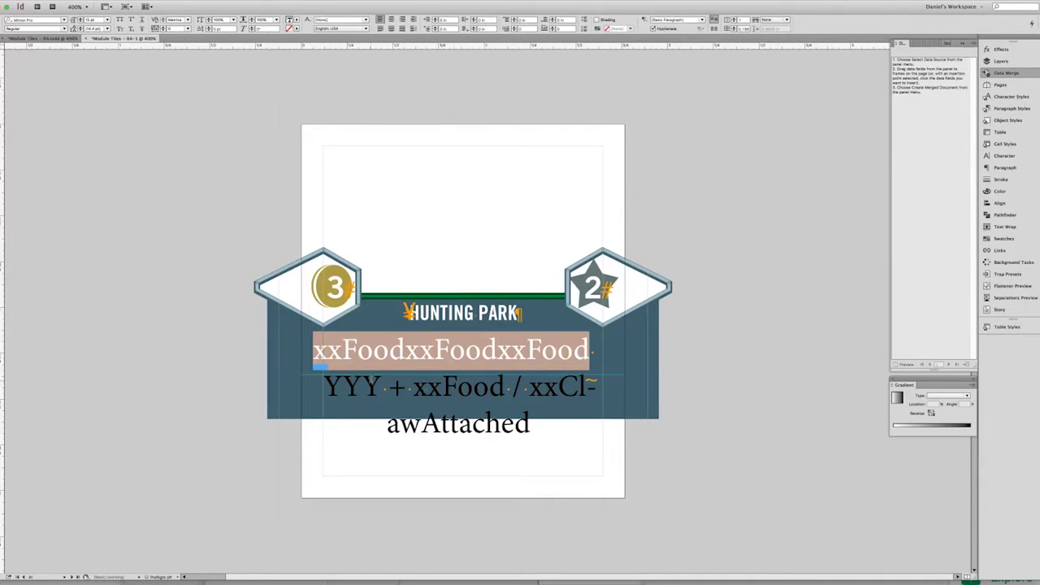
pyautogui.doubleClick(370, 381)
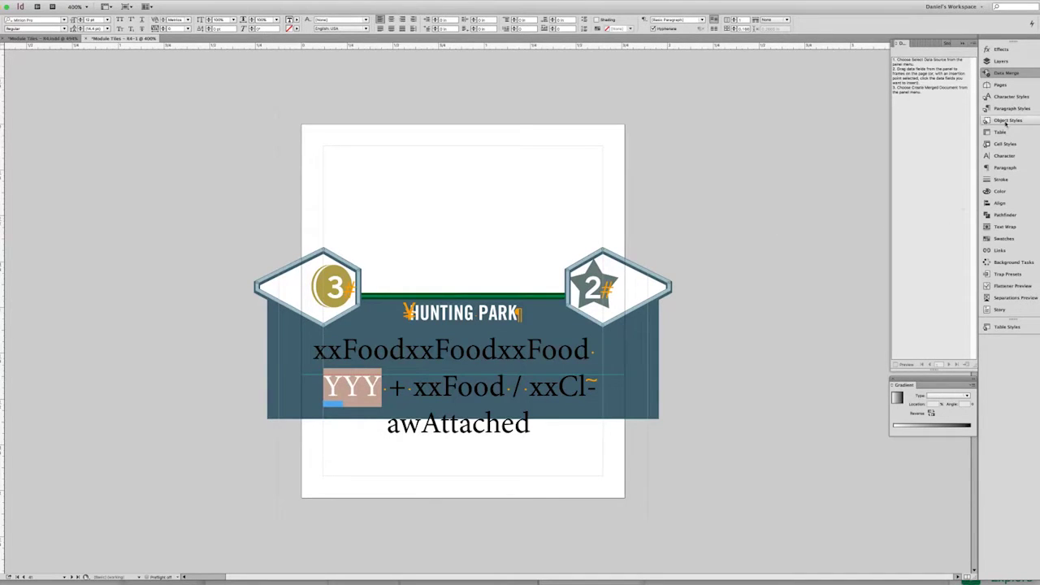
pyautogui.tripleClick(491, 377)
# Apply Module Body to the body paragraph, turning its codes into burger and monster icons
pyautogui.click(492, 377)
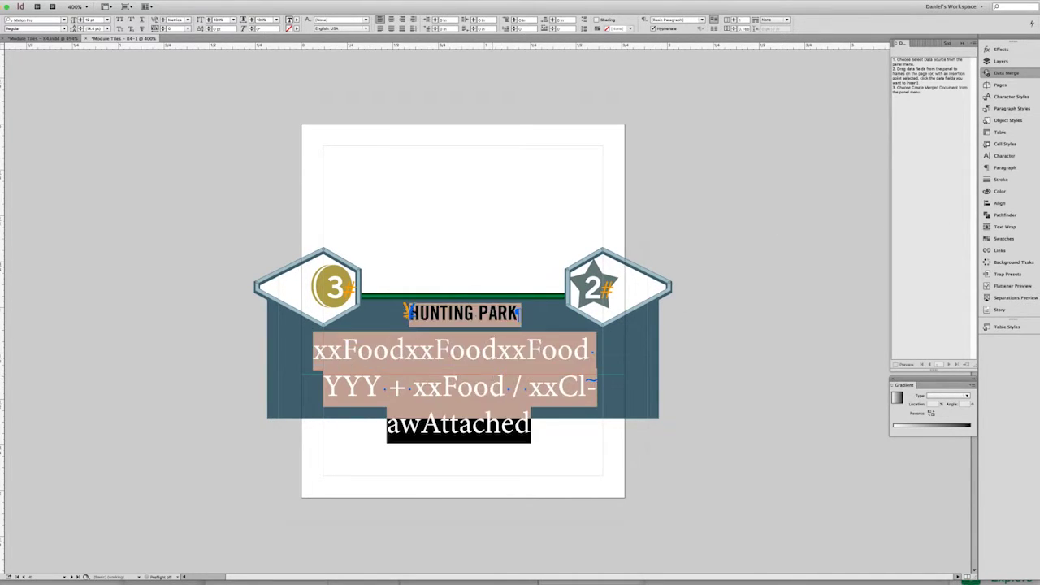
pyautogui.click(491, 377)
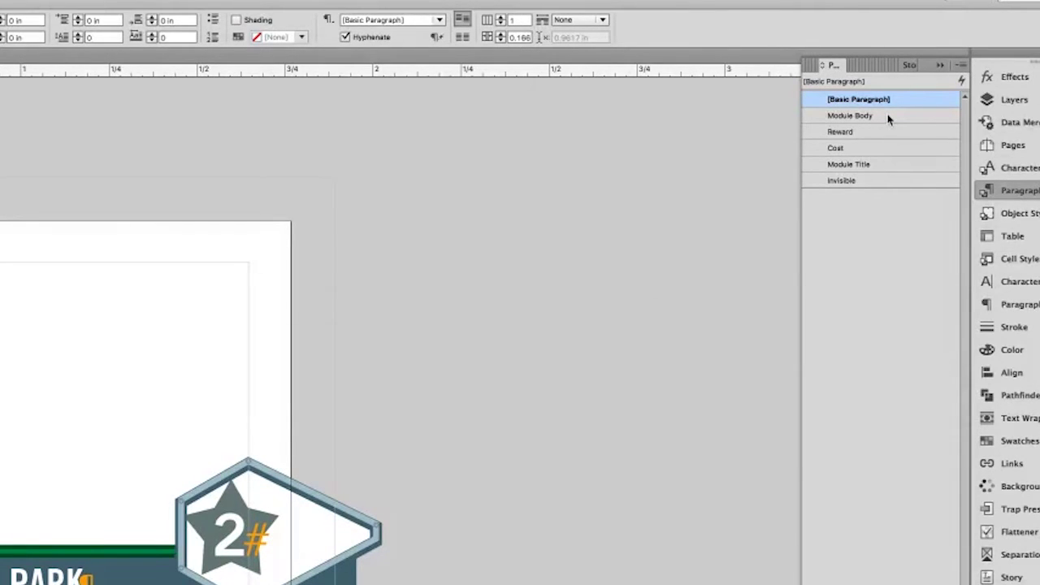
pyautogui.click(888, 118)
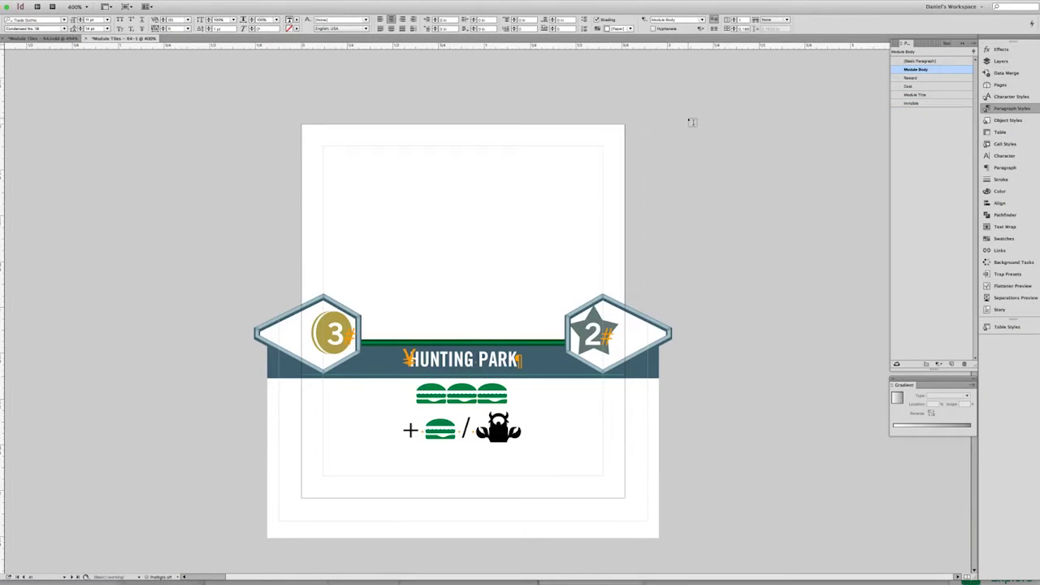
pyautogui.press('Escape')
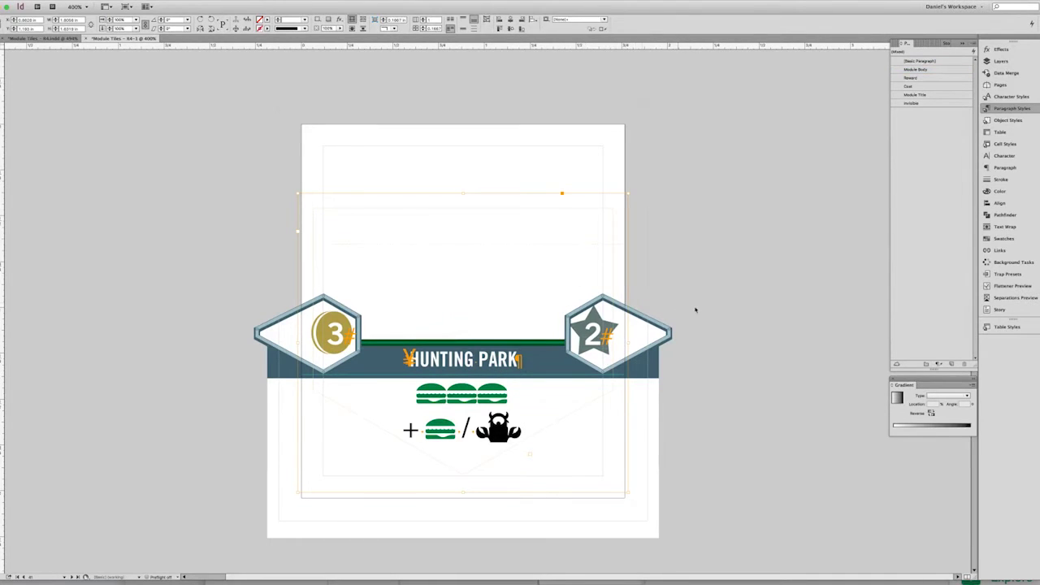
# Zoom in on the Hunting Park tile and click into the icon line to confirm Module Body
pyautogui.press('super+equal')
pyautogui.press('super+equal')
pyautogui.press('super+equal')
pyautogui.press('super+equal')
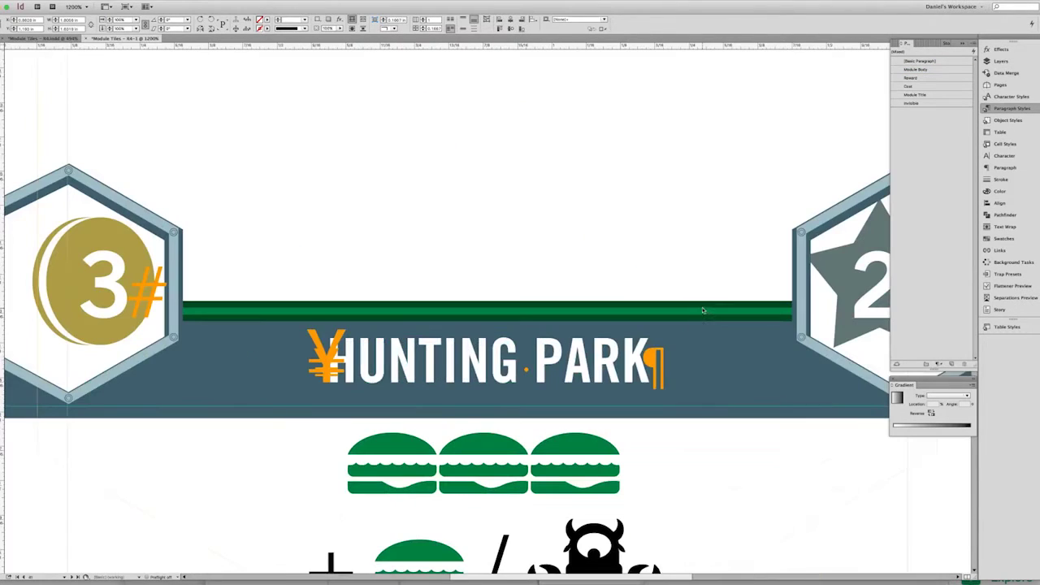
pyautogui.scroll(-3, 649, 469)
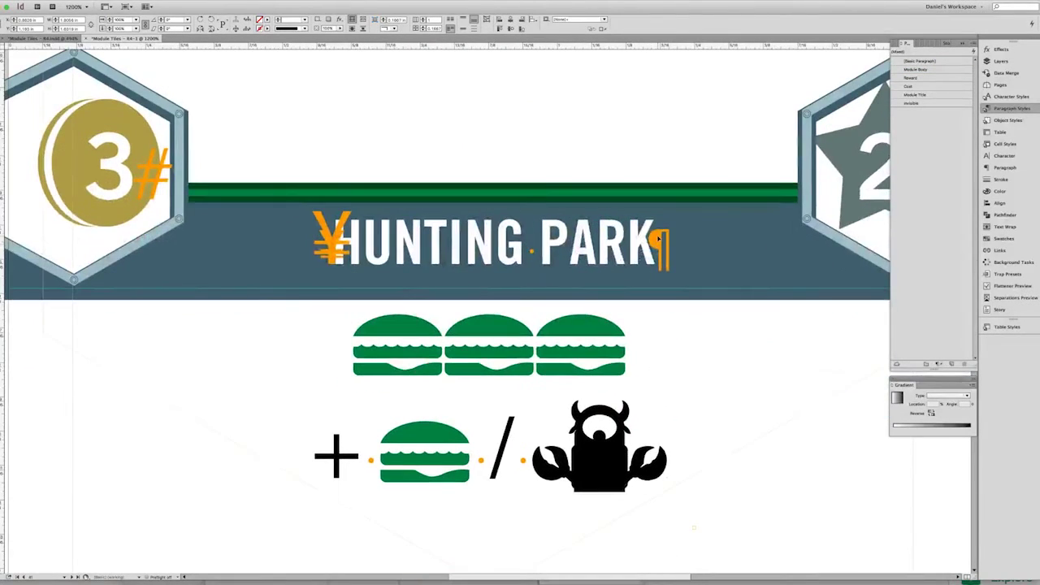
pyautogui.press('Return')
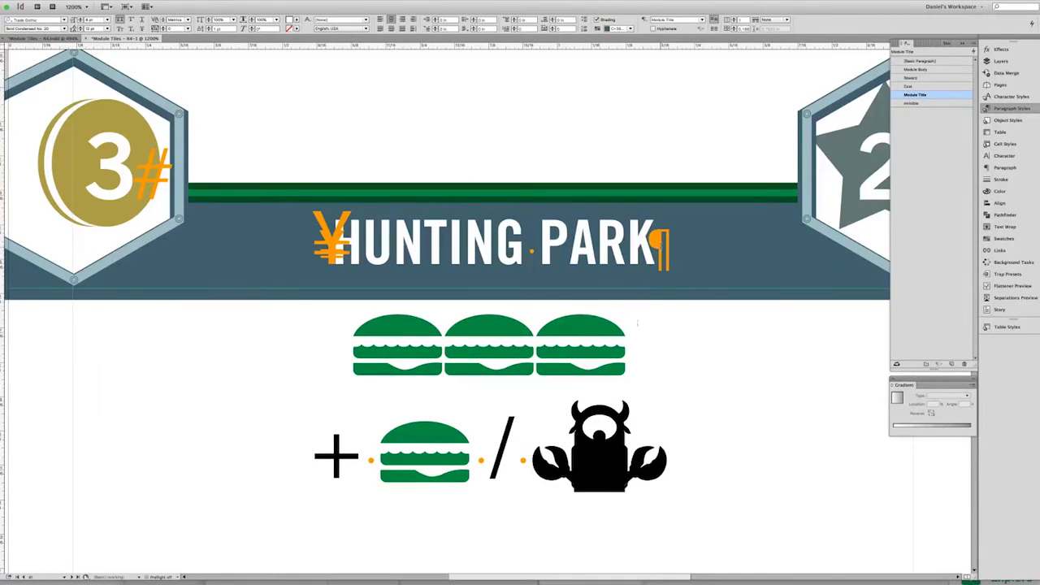
pyautogui.click(647, 336)
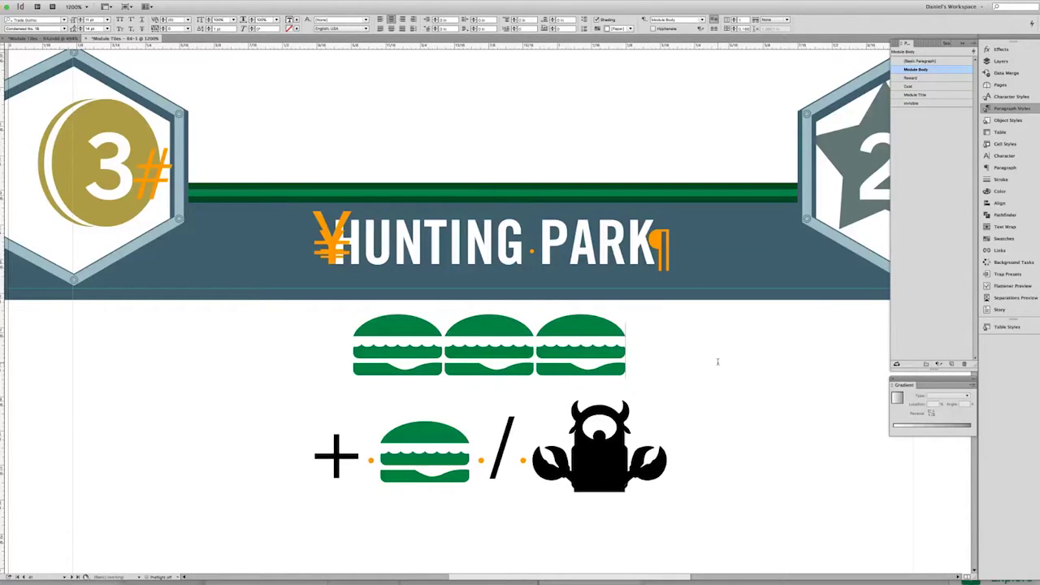
pyautogui.press('Escape')
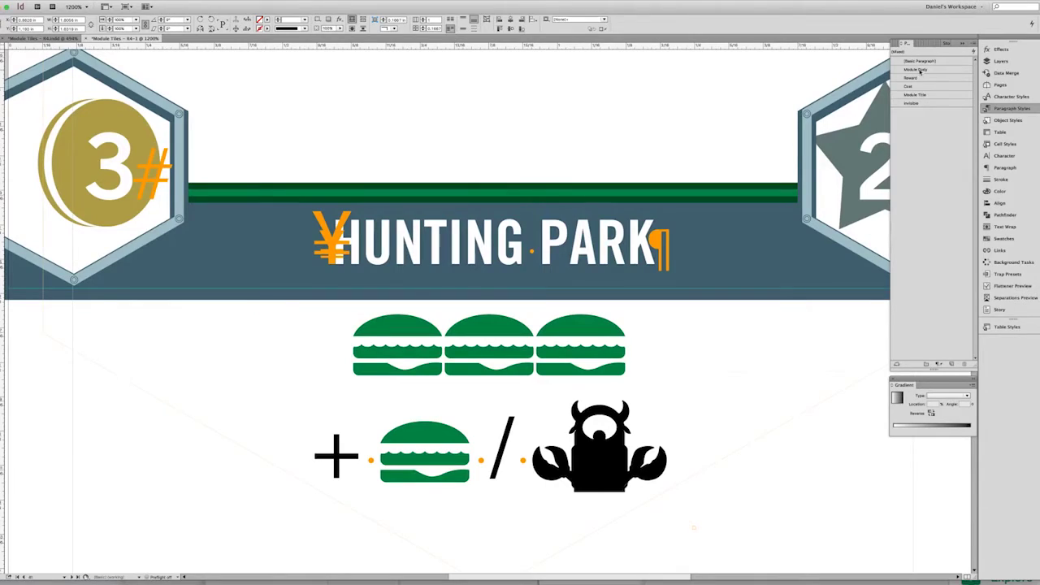
# Inspect Module Body's GREP Style rule applying Line Break to \sYYY\s, then cancel
pyautogui.doubleClick(915, 70)
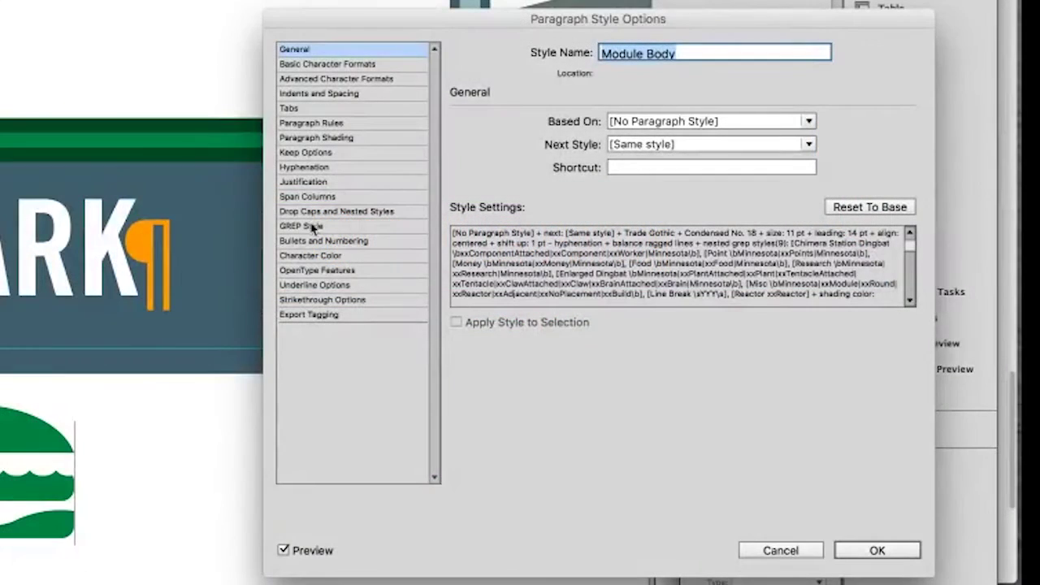
pyautogui.click(305, 226)
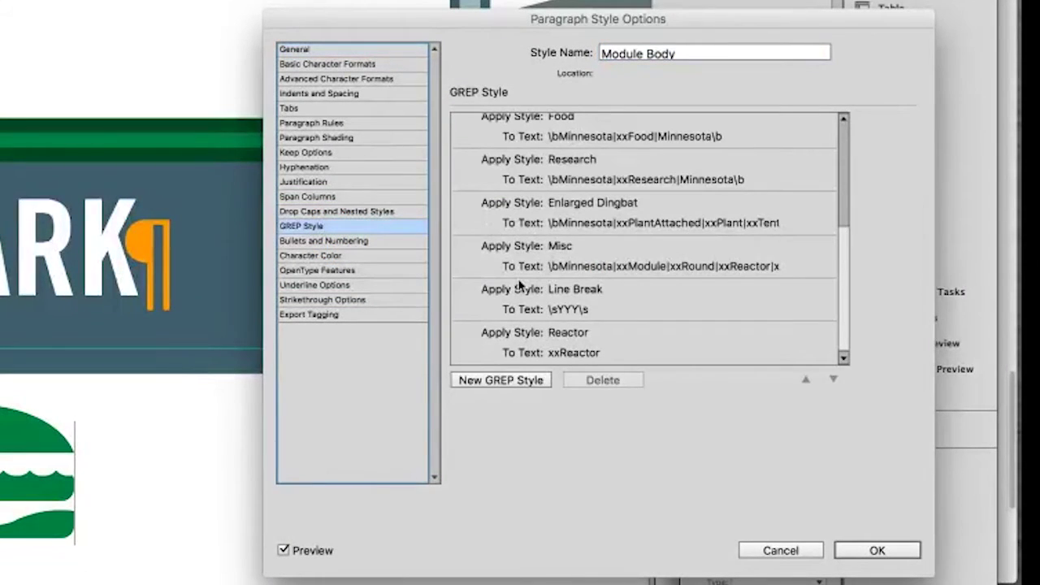
pyautogui.scroll(3, 594, 204)
pyautogui.scroll(-3, 594, 204)
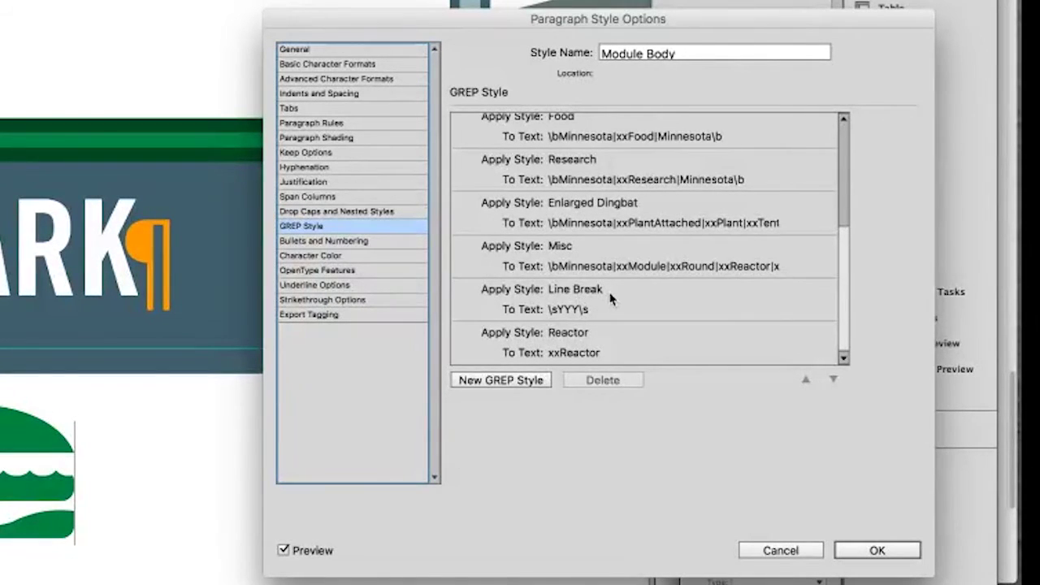
pyautogui.click(553, 296)
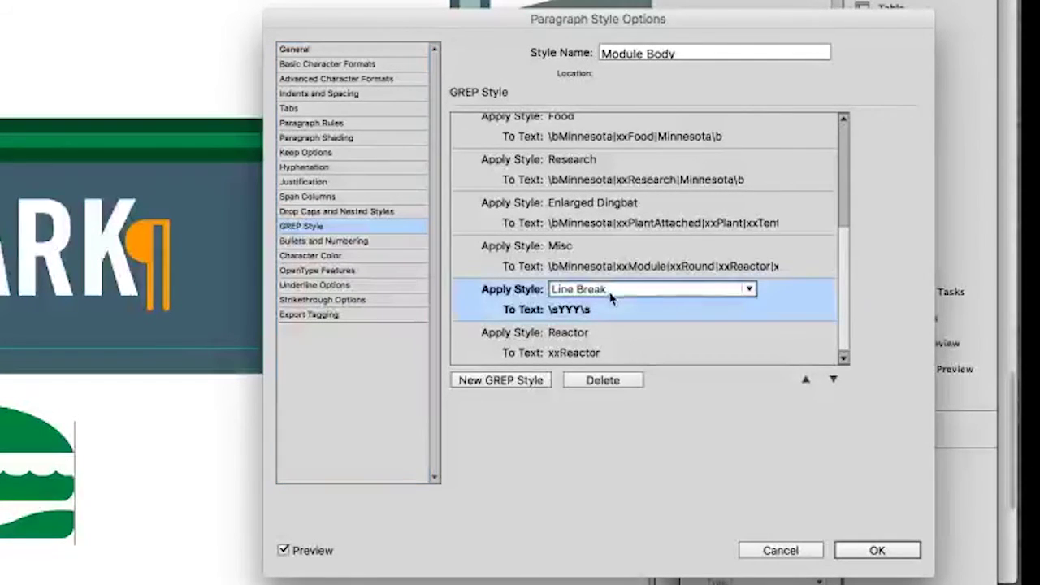
pyautogui.click(561, 312)
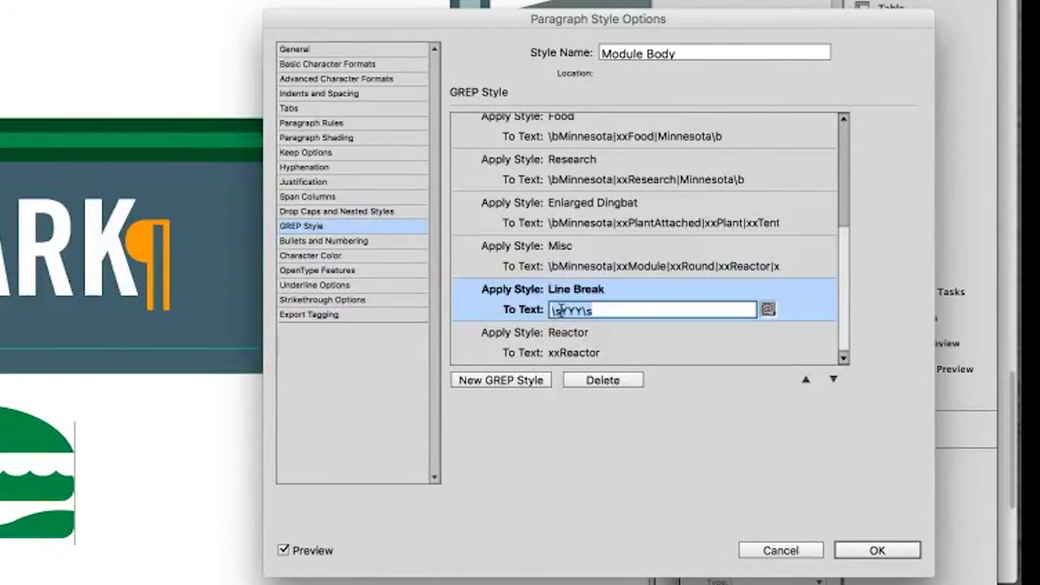
pyautogui.click(596, 310)
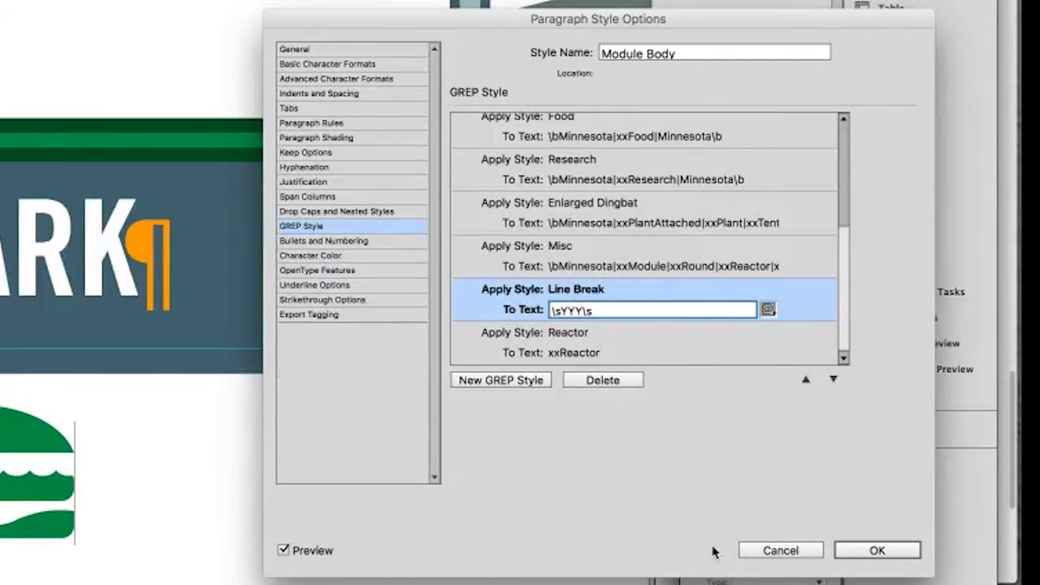
pyautogui.click(757, 553)
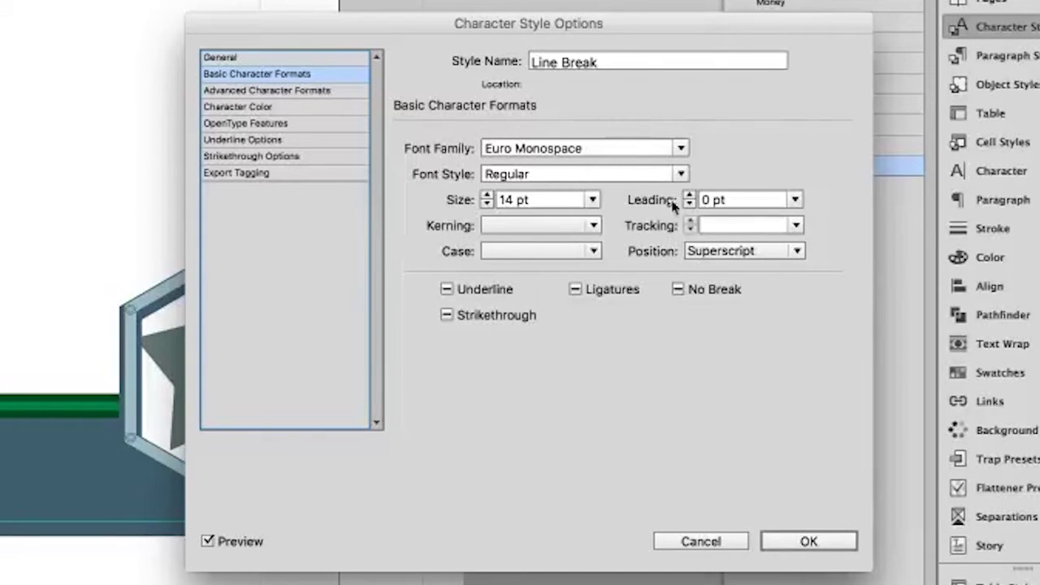
# Review Line Break's formats: Euro Monospace Regular, 14 pt, 0 pt leading, superscript
pyautogui.click(749, 202)
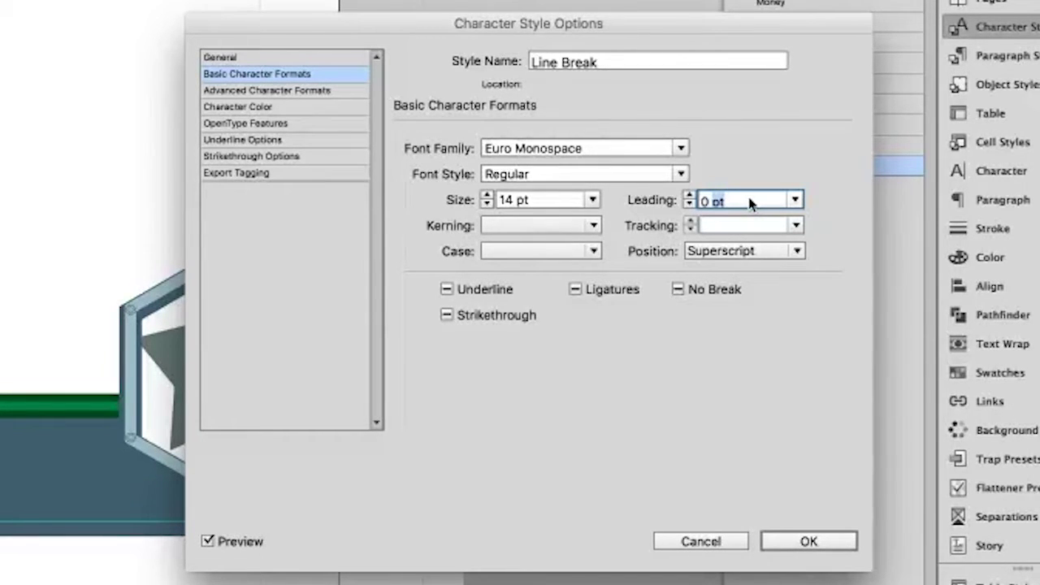
pyautogui.click(299, 115)
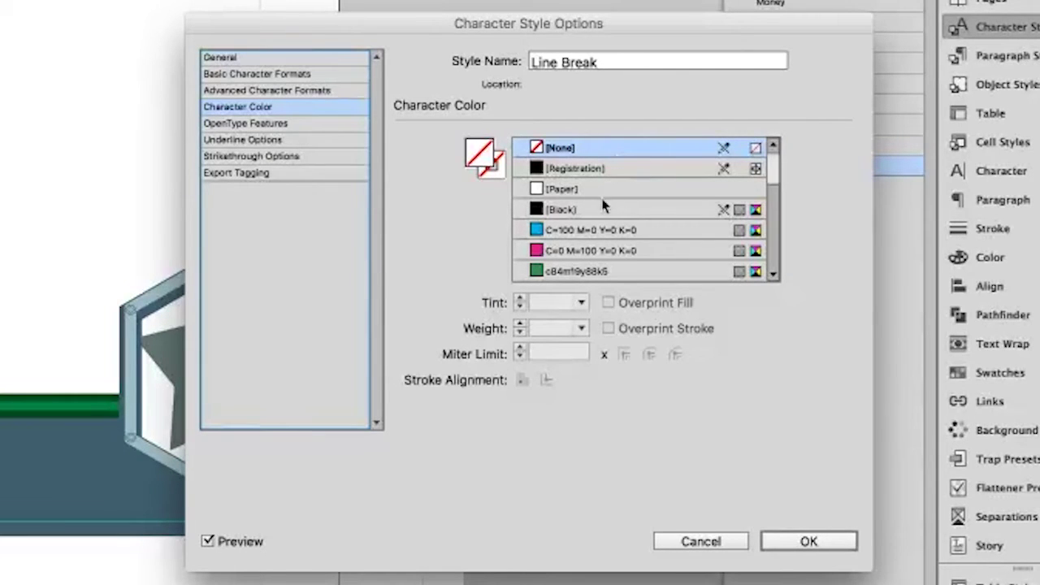
# Set the Line Break text colour to the C=0 M=100 Y=0 K=0 magenta swatch
pyautogui.click(573, 252)
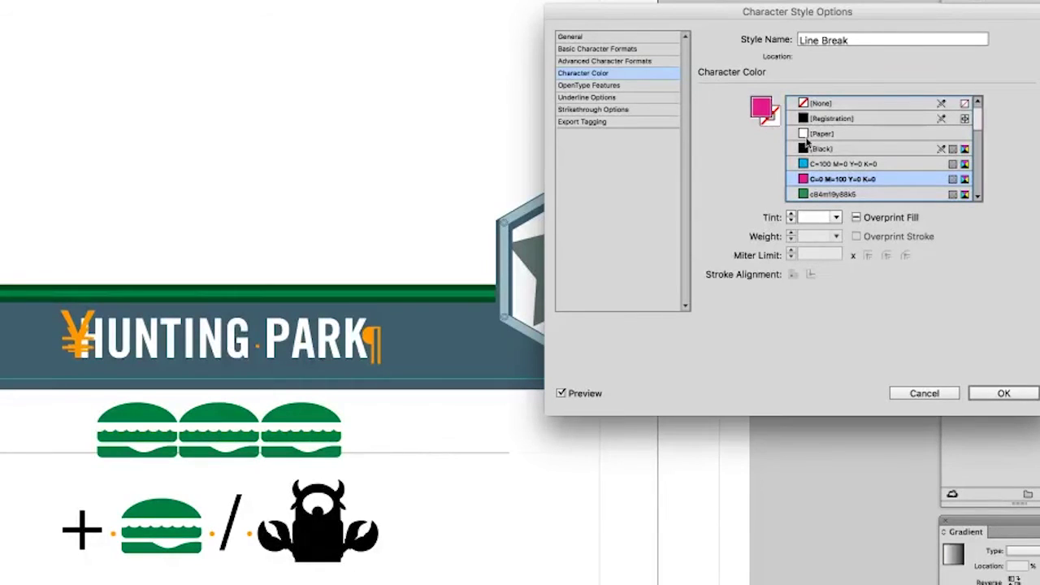
pyautogui.click(825, 105)
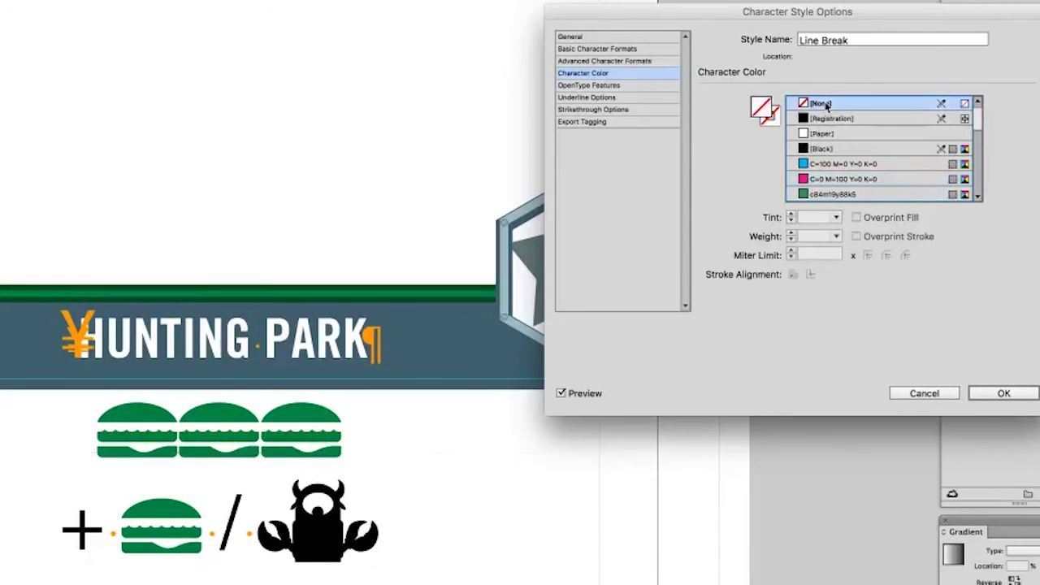
pyautogui.click(818, 180)
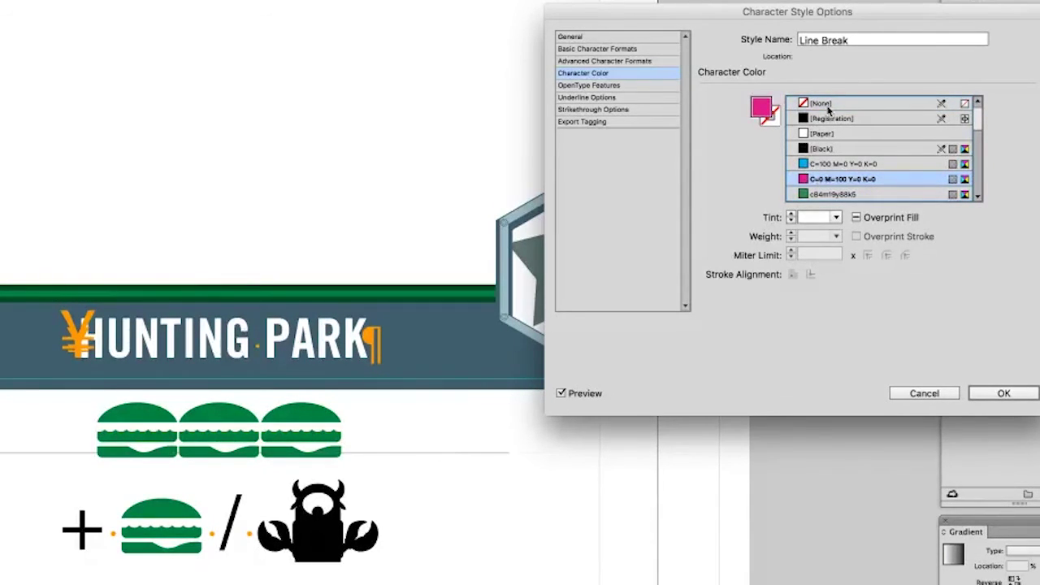
pyautogui.click(826, 105)
pyautogui.click(827, 180)
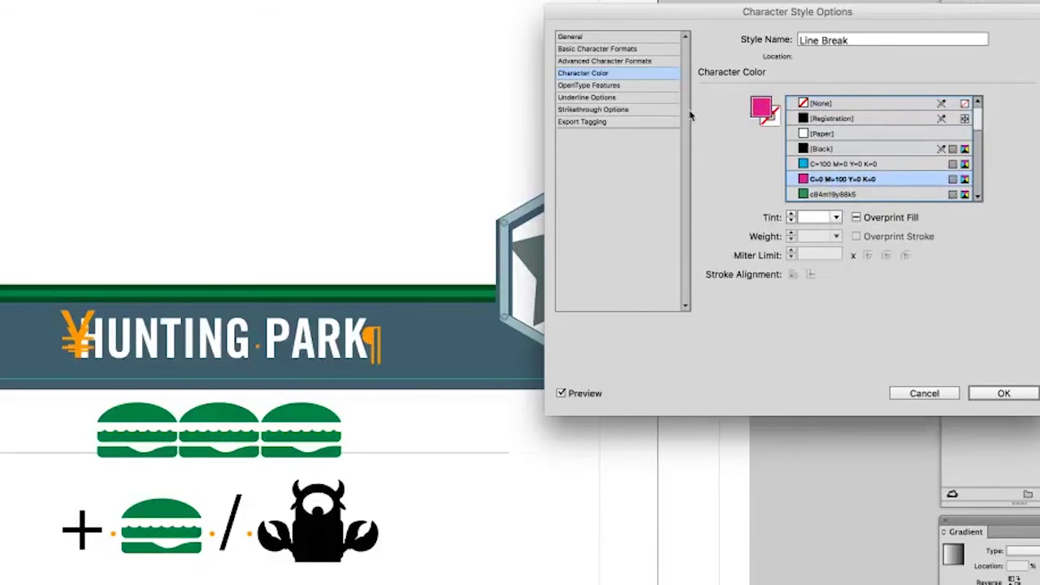
pyautogui.click(628, 61)
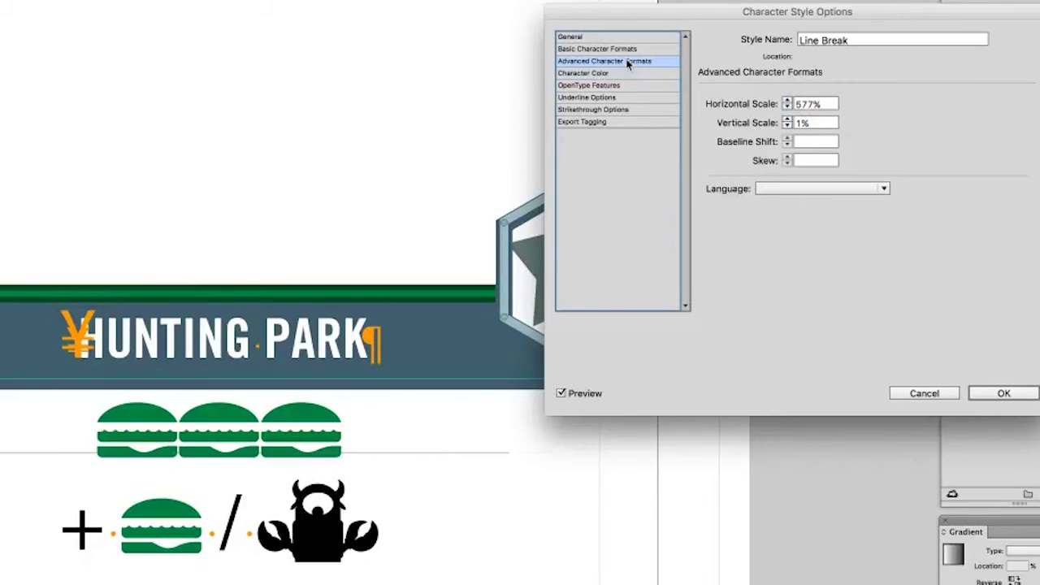
# Change Line Break's Vertical Scale from 1% to 100%, revealing stretched magenta glyphs
pyautogui.click(823, 123)
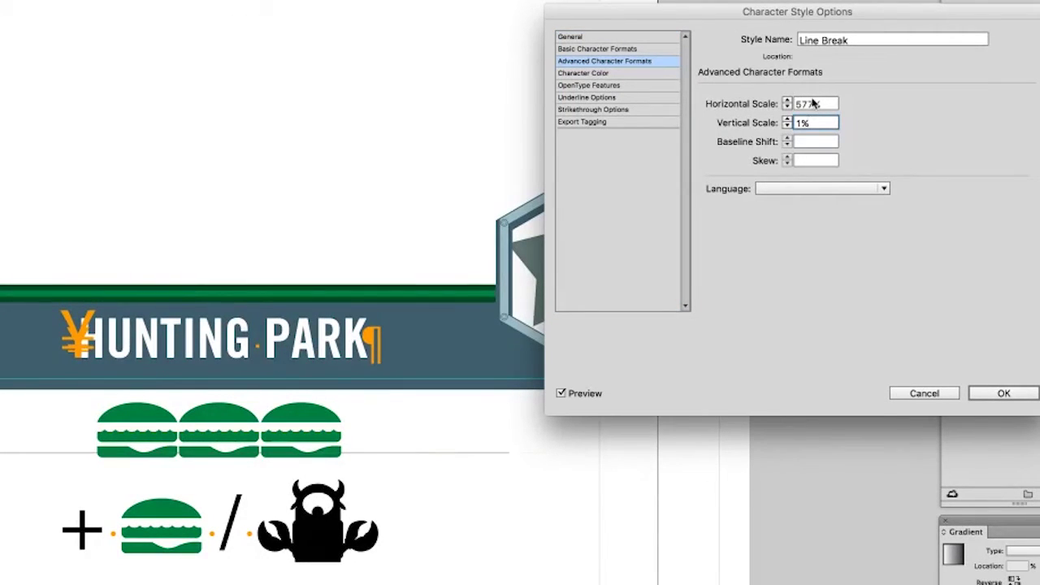
pyautogui.click(812, 103)
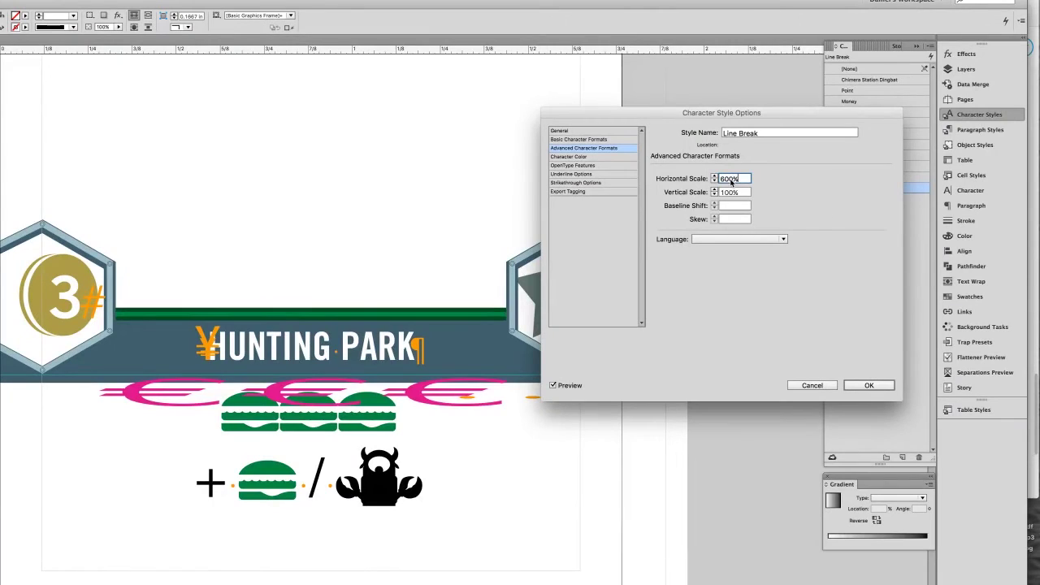
# Step Horizontal Scale up to 820% to show the reflow, then reset it to 577%
pyautogui.hotkey('shift', 'Up')
pyautogui.hotkey('shift', 'Up')
pyautogui.hotkey('shift', 'Up')
pyautogui.hotkey('shift', 'Up')
pyautogui.hotkey('shift', 'Up')
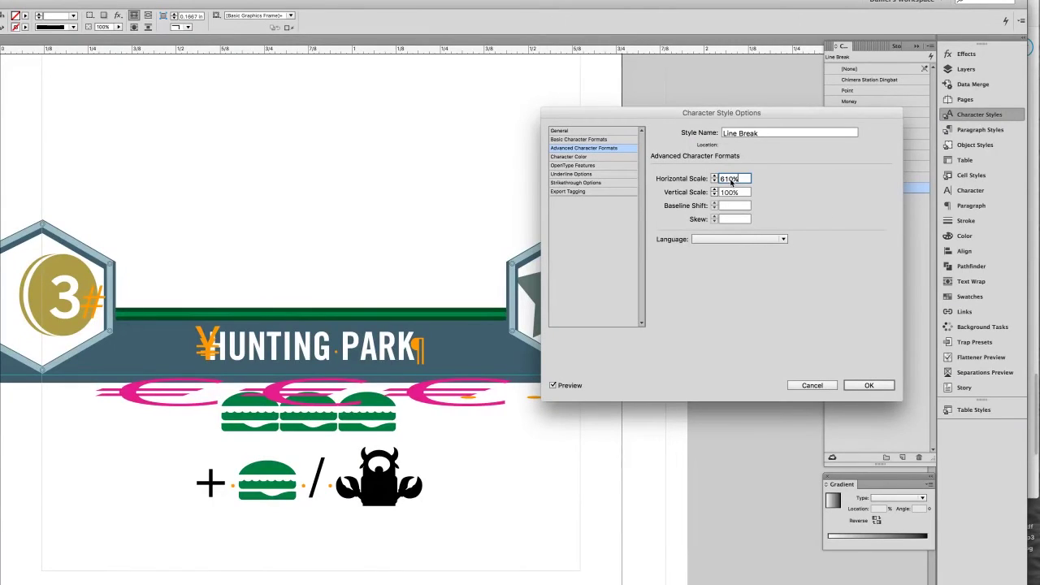
pyautogui.hotkey('shift', 'Up')
pyautogui.hotkey('shift', 'Up')
pyautogui.hotkey('shift', 'Up')
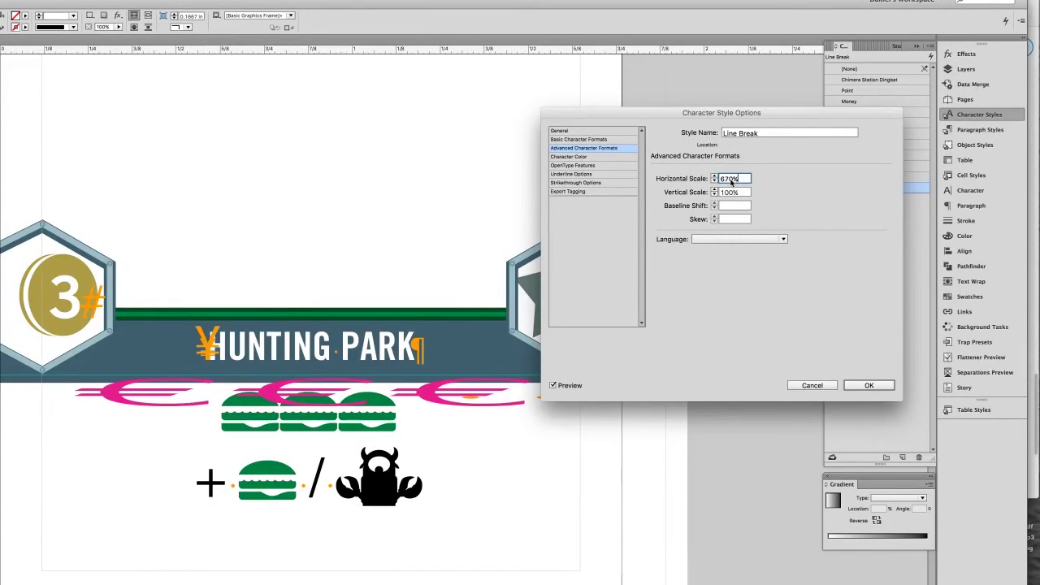
pyautogui.hotkey('shift', 'Up')
pyautogui.hotkey('shift', 'Up')
pyautogui.hotkey('shift', 'Up')
pyautogui.hotkey('shift', 'Up')
pyautogui.hotkey('shift', 'Up')
pyautogui.hotkey('shift', 'Up')
pyautogui.hotkey('shift', 'Up')
pyautogui.hotkey('shift', 'Up')
pyautogui.hotkey('shift', 'Up')
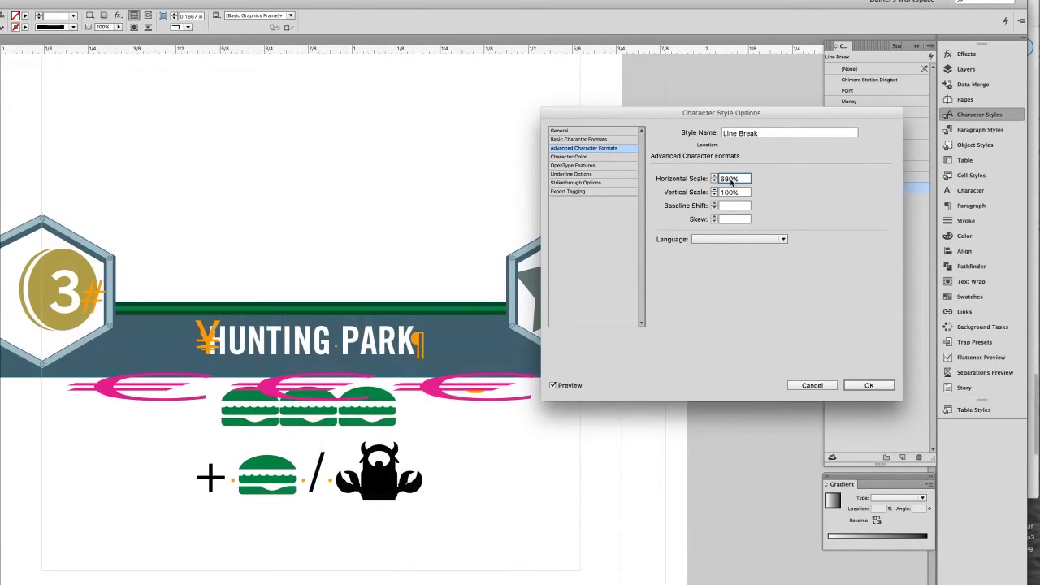
pyautogui.hotkey('shift', 'Up')
pyautogui.hotkey('shift', 'Up')
pyautogui.hotkey('shift', 'Up')
pyautogui.hotkey('shift', 'Up')
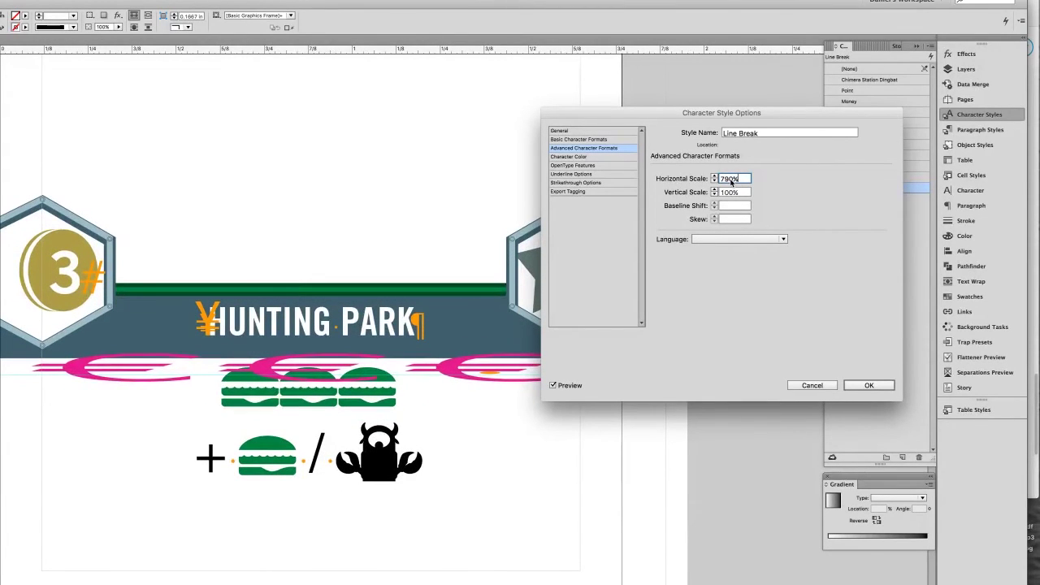
pyautogui.hotkey('shift', 'Up')
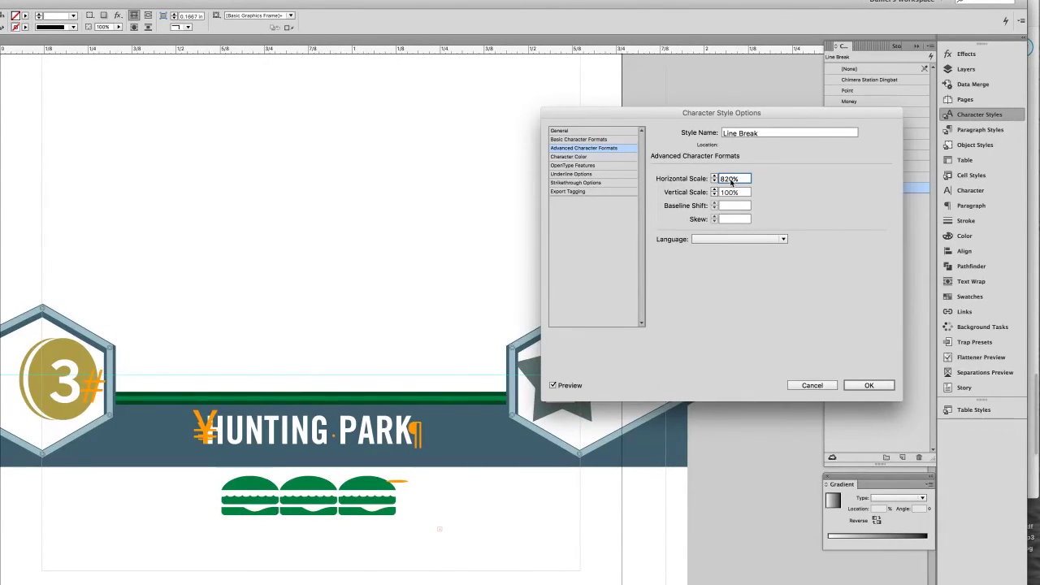
pyautogui.doubleClick(726, 178)
pyautogui.write('577')
pyautogui.doubleClick(733, 192)
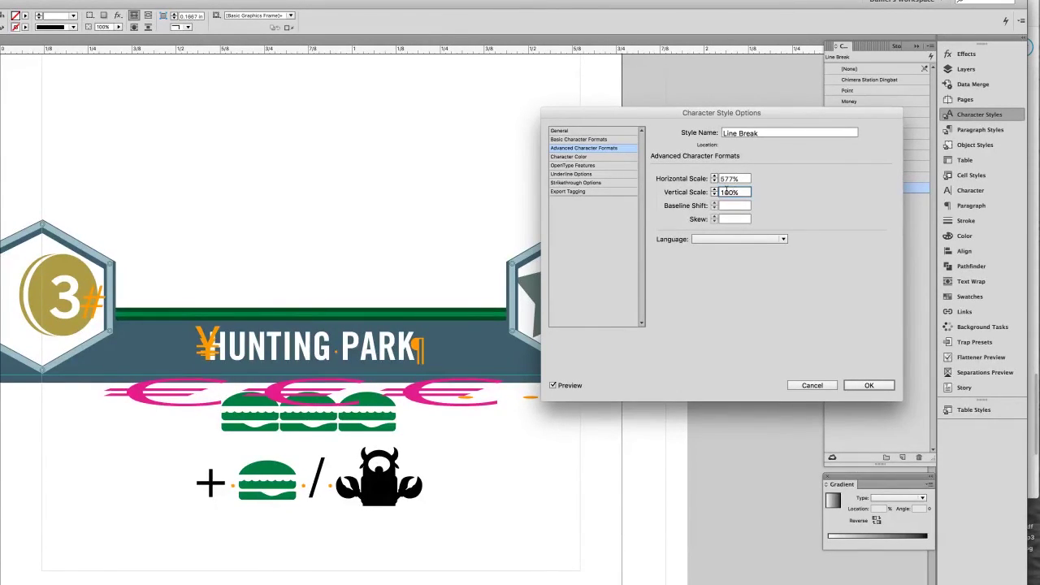
# Set the Line Break character colour to [None] so the breaks become invisible
pyautogui.click(607, 157)
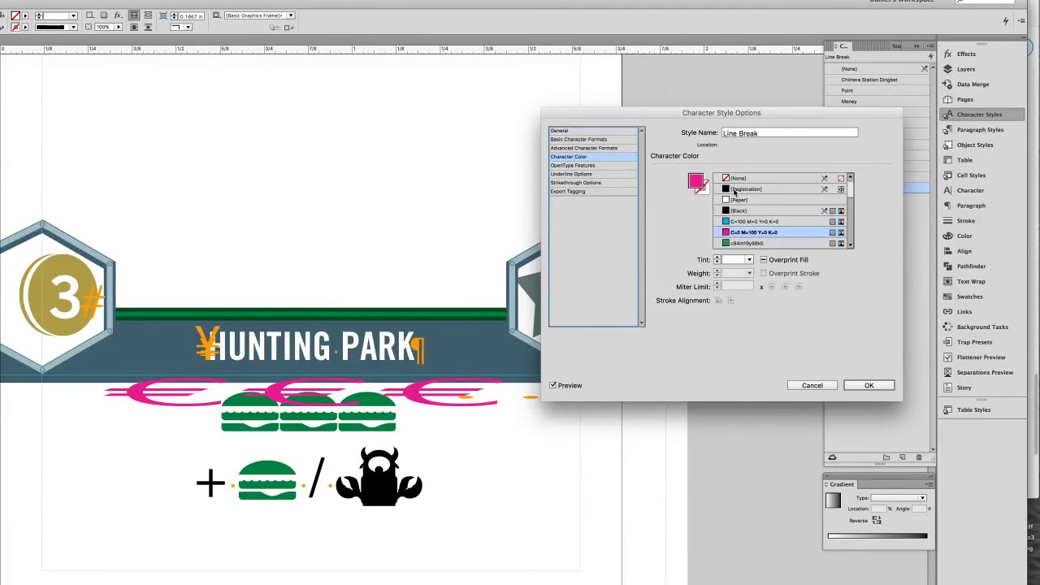
pyautogui.click(736, 178)
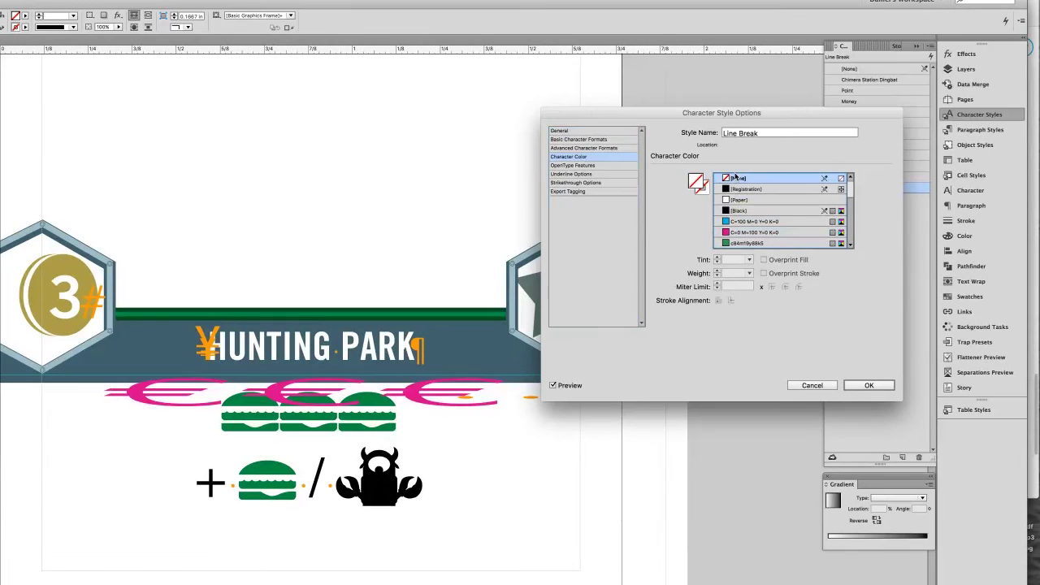